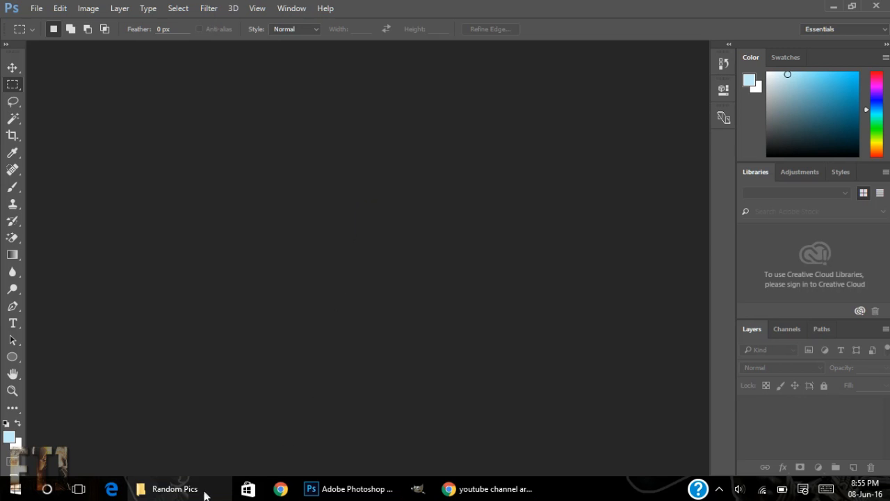
Switch to Chrome and examine the YouTube channel art guidelines image with its TV, desktop, tablet and text-and-logo safe areas.
{"action": "left_click", "coordinate": [451, 488]}
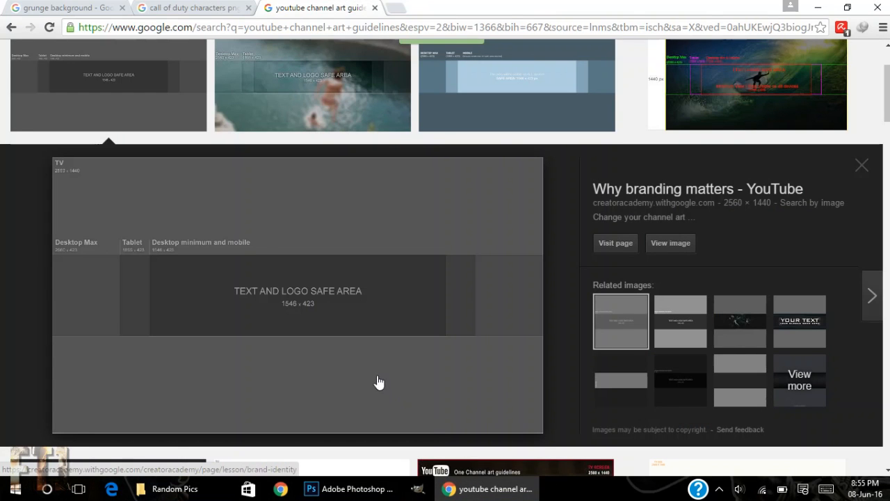
{"action": "scroll", "coordinate": [540, 334], "scroll_direction": "up", "scroll_amount": 3}
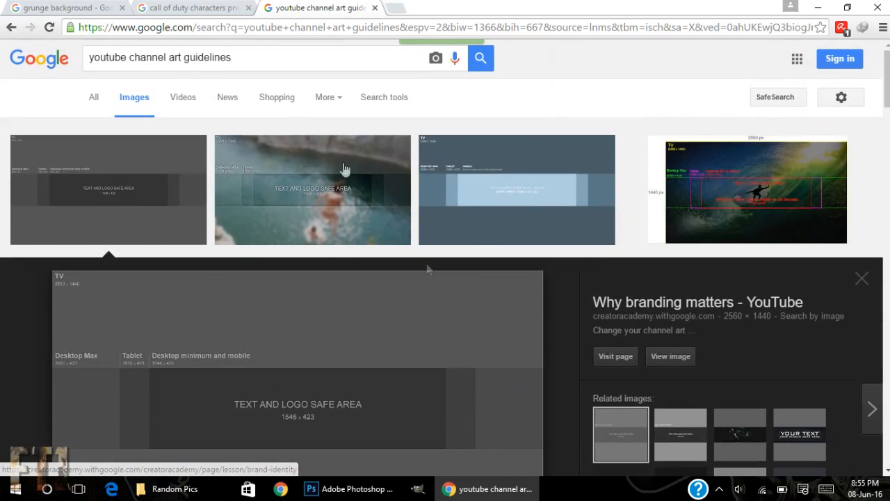
{"action": "scroll", "coordinate": [317, 264], "scroll_direction": "down", "scroll_amount": 7}
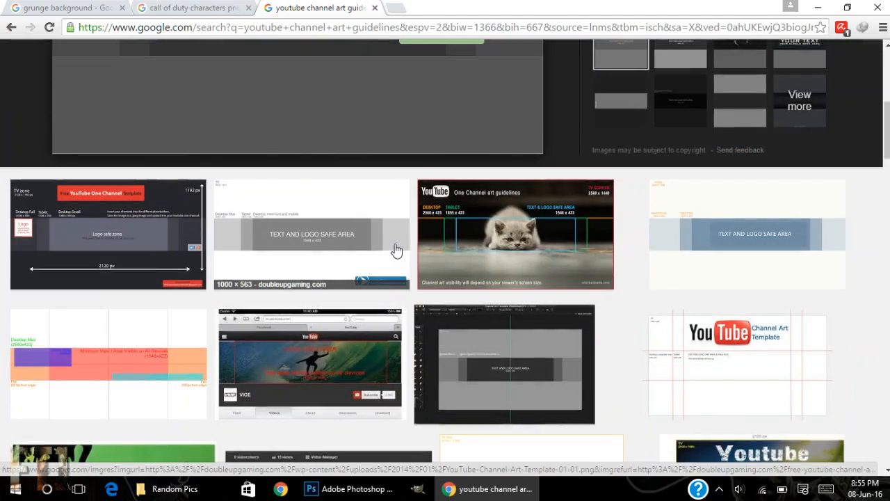
{"action": "scroll", "coordinate": [396, 251], "scroll_direction": "up", "scroll_amount": 7}
{"action": "scroll", "coordinate": [395, 250], "scroll_direction": "down", "scroll_amount": 3}
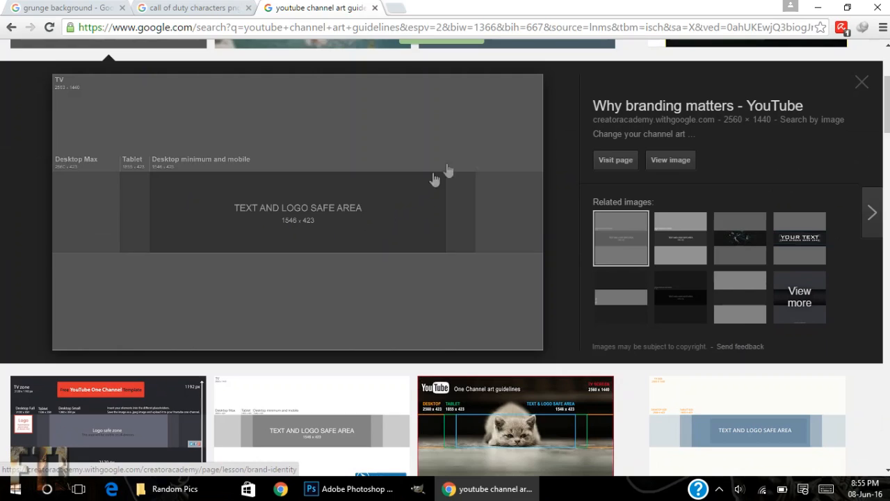
{"action": "scroll", "coordinate": [653, 126], "scroll_direction": "up", "scroll_amount": 3}
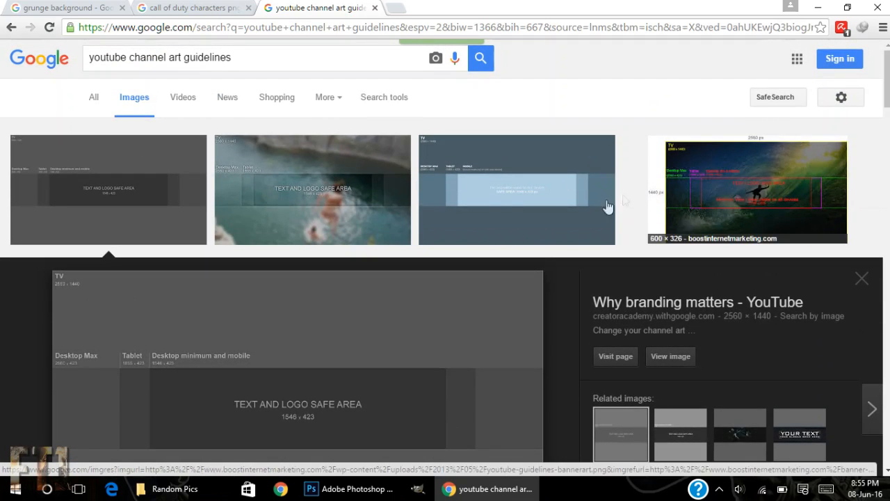
{"action": "scroll", "coordinate": [473, 247], "scroll_direction": "down", "scroll_amount": 3}
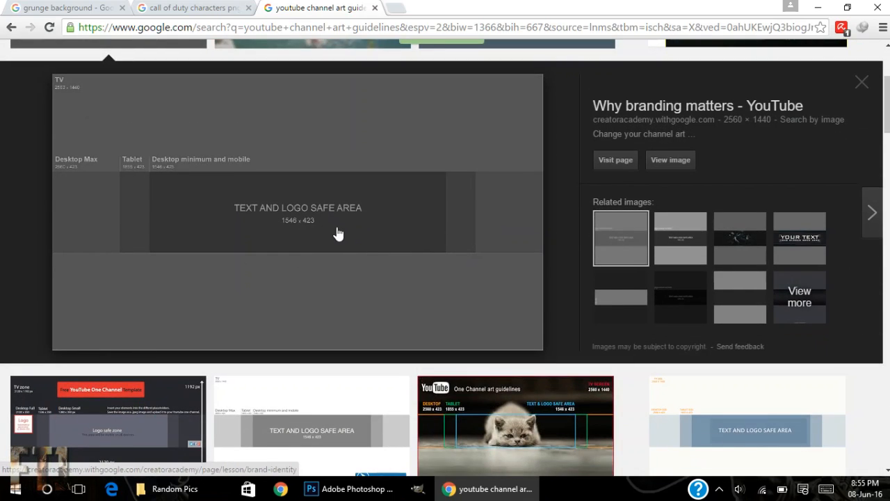
{"action": "scroll", "coordinate": [337, 232], "scroll_direction": "up", "scroll_amount": 3}
{"action": "scroll", "coordinate": [338, 232], "scroll_direction": "down", "scroll_amount": 1}
{"action": "scroll", "coordinate": [372, 239], "scroll_direction": "down", "scroll_amount": 3}
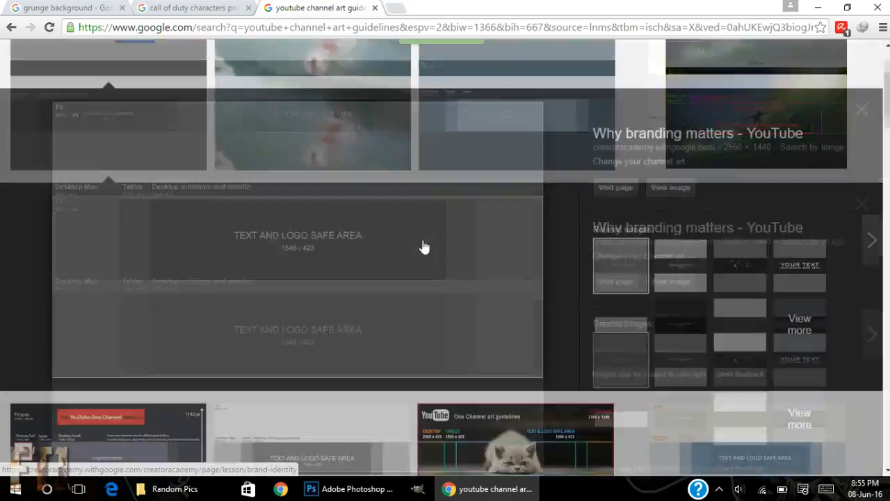
{"action": "scroll", "coordinate": [374, 190], "scroll_direction": "up", "scroll_amount": 4}
{"action": "scroll", "coordinate": [265, 215], "scroll_direction": "down", "scroll_amount": 3}
{"action": "scroll", "coordinate": [264, 218], "scroll_direction": "up", "scroll_amount": 3}
{"action": "scroll", "coordinate": [264, 215], "scroll_direction": "down", "scroll_amount": 2}
{"action": "scroll", "coordinate": [264, 214], "scroll_direction": "up", "scroll_amount": 2}
{"action": "scroll", "coordinate": [264, 213], "scroll_direction": "down", "scroll_amount": 3}
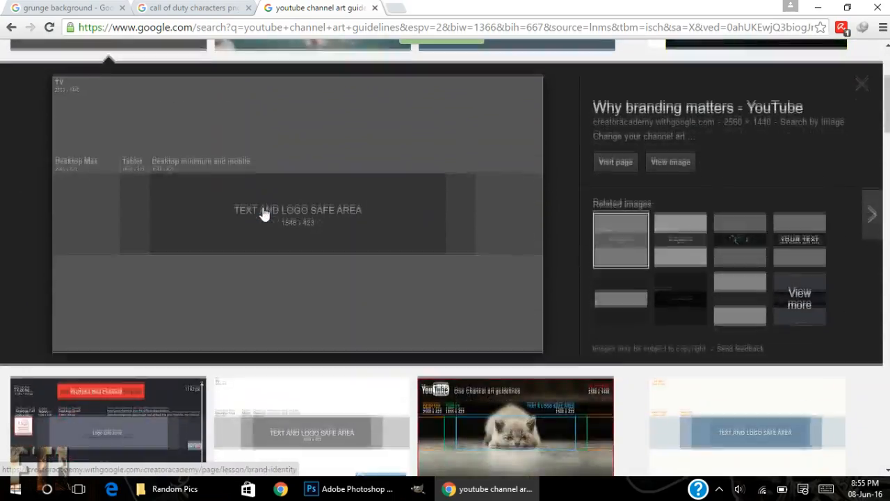
{"action": "scroll", "coordinate": [264, 213], "scroll_direction": "up", "scroll_amount": 1}
Browse the image results for "grunge background" for possible banner backgrounds.
{"action": "left_click", "coordinate": [86, 6]}
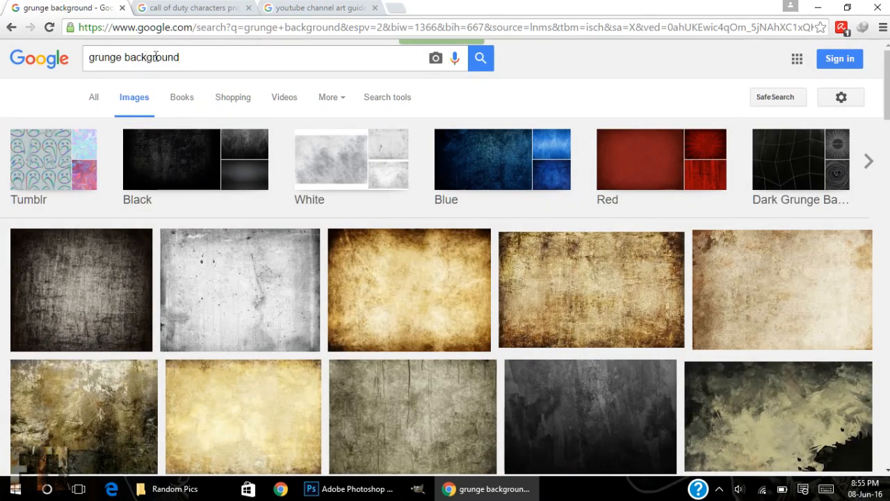
{"action": "scroll", "coordinate": [462, 223], "scroll_direction": "down", "scroll_amount": 10}
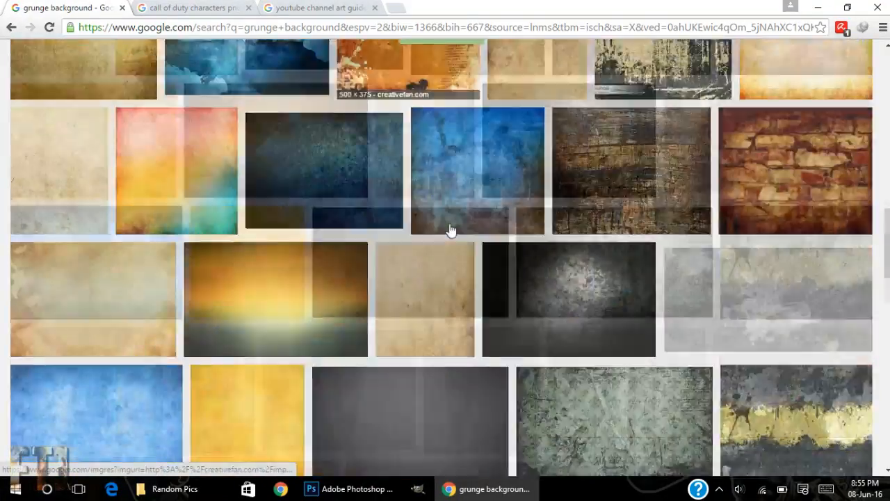
{"action": "scroll", "coordinate": [450, 230], "scroll_direction": "down", "scroll_amount": 15}
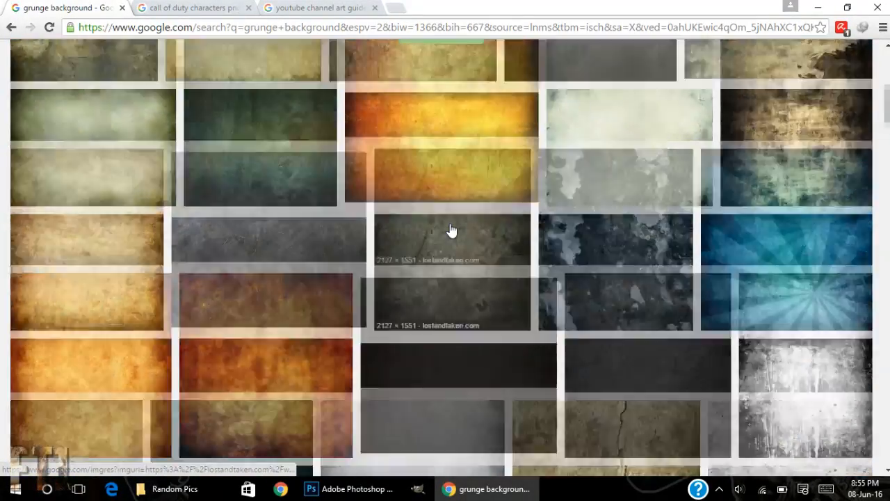
{"action": "scroll", "coordinate": [452, 230], "scroll_direction": "up", "scroll_amount": 6}
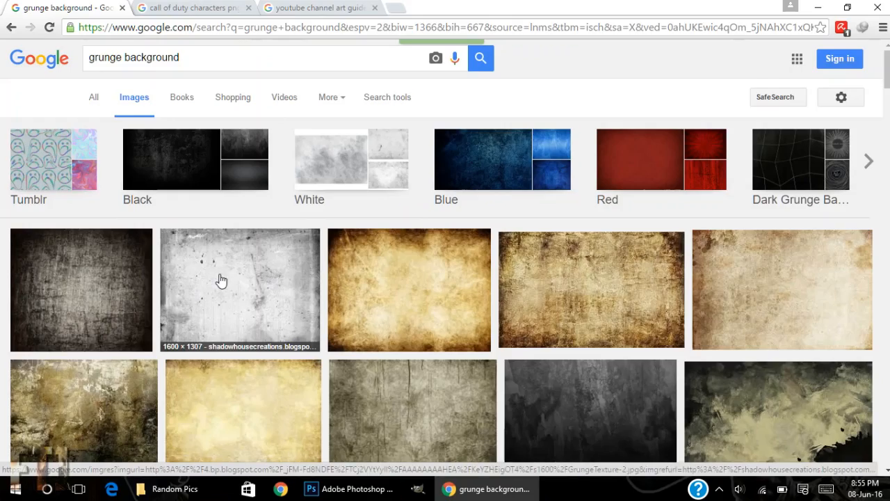
{"action": "scroll", "coordinate": [445, 294], "scroll_direction": "down", "scroll_amount": 4}
{"action": "scroll", "coordinate": [458, 294], "scroll_direction": "up", "scroll_amount": 5}
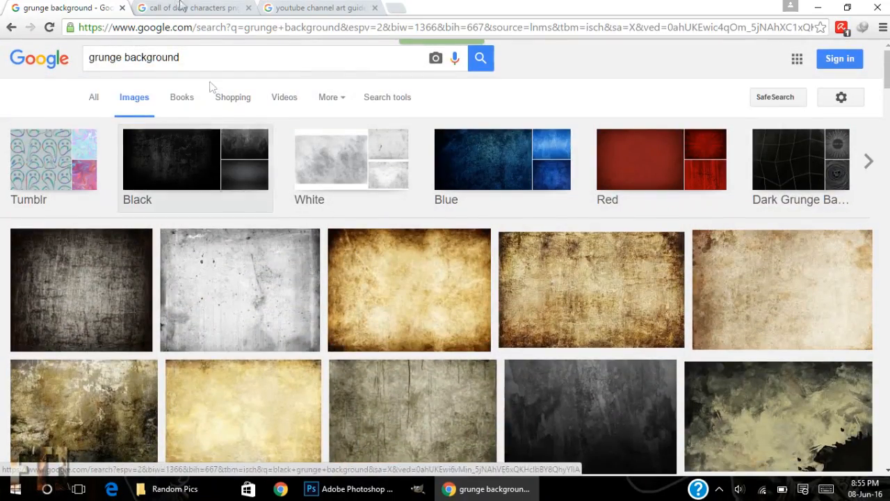
Look through the image results for "call of duty characters png".
{"action": "left_click", "coordinate": [179, 7]}
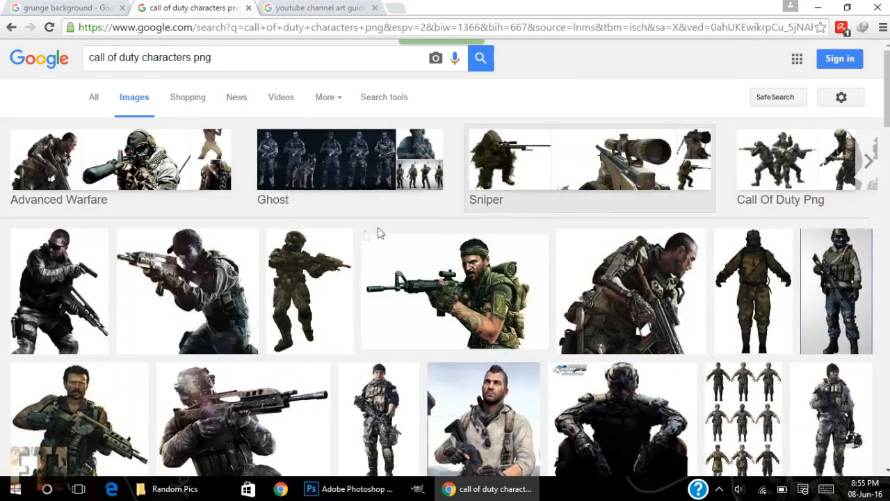
{"action": "scroll", "coordinate": [208, 292], "scroll_direction": "down", "scroll_amount": 8}
{"action": "scroll", "coordinate": [217, 292], "scroll_direction": "up", "scroll_amount": 10}
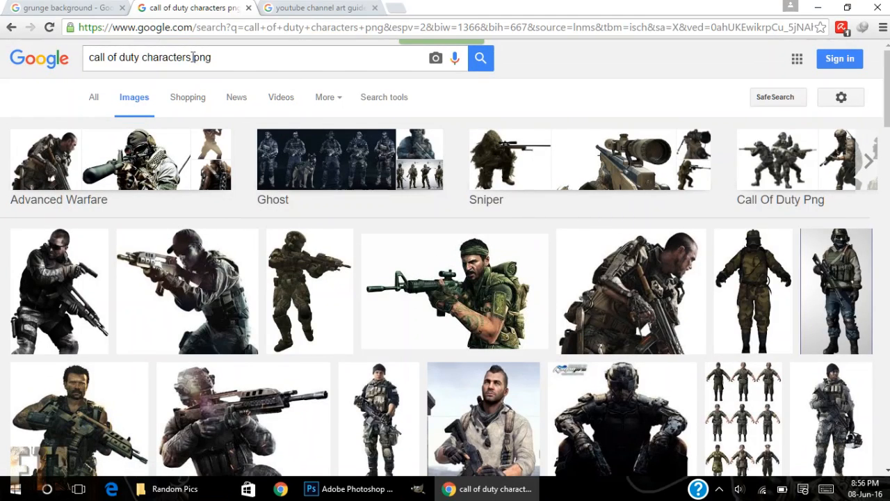
Search images for "just cause png", preview the first character artwork, and return to the Call of Duty results.
{"action": "left_click_drag", "start_coordinate": [192, 57], "coordinate": [93, 40]}
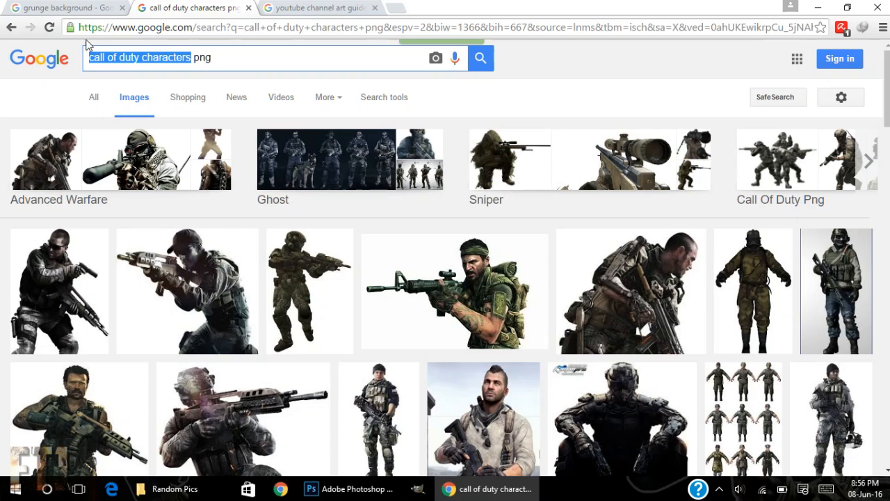
{"action": "key", "text": "BackSpace"}
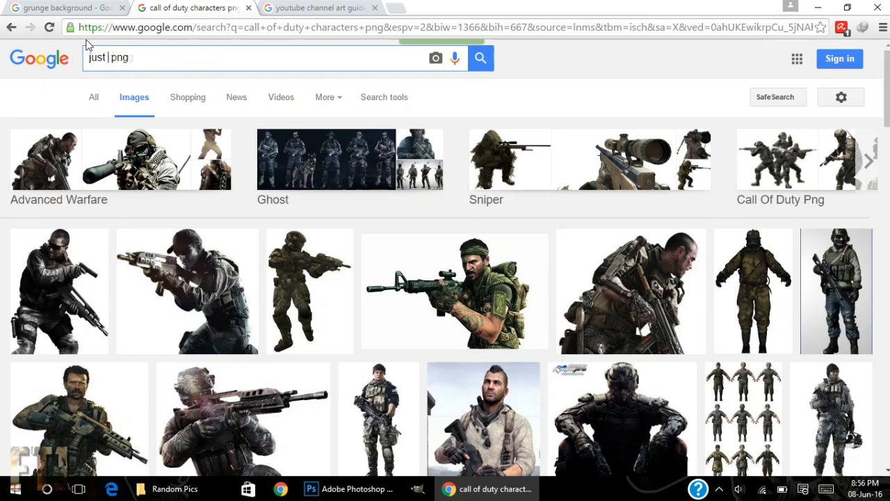
{"action": "key", "text": "Return"}
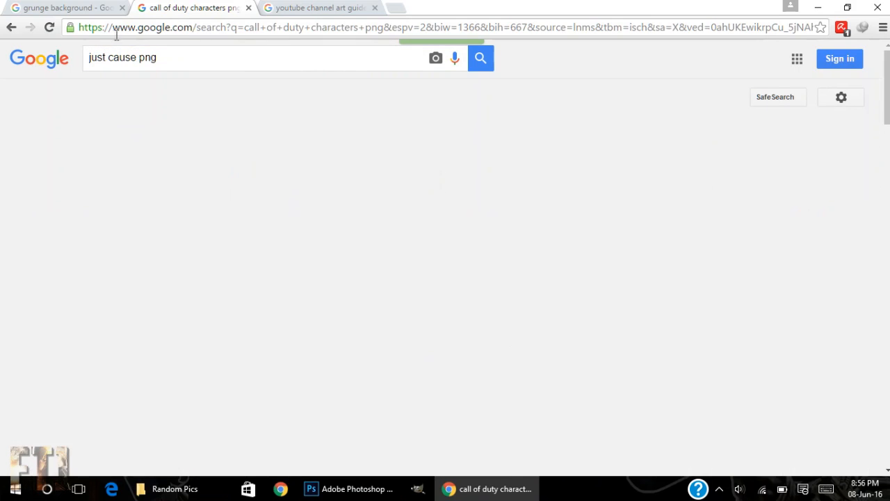
{"action": "left_click", "coordinate": [126, 185]}
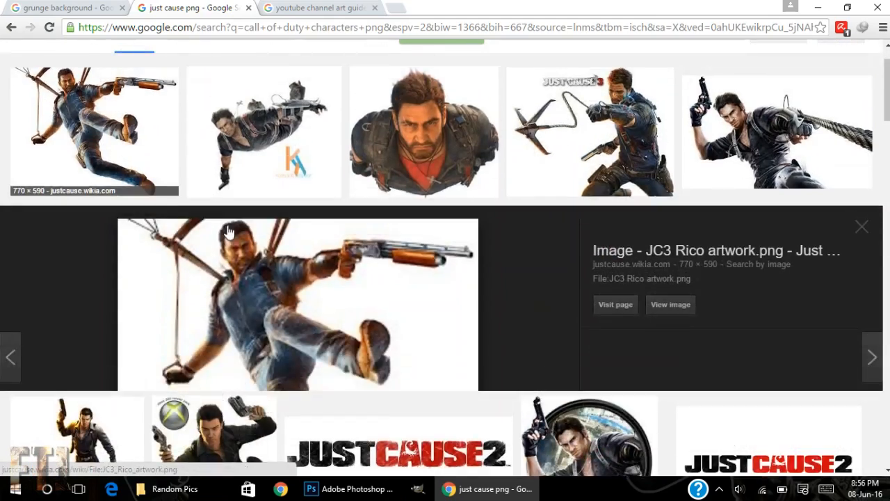
{"action": "left_click", "coordinate": [871, 163]}
{"action": "left_click", "coordinate": [11, 27]}
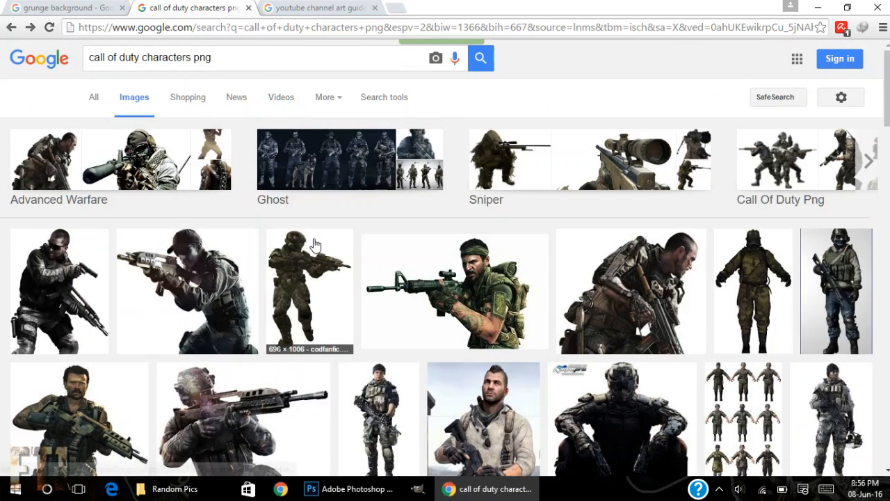
{"action": "left_click", "coordinate": [356, 7]}
{"action": "left_click", "coordinate": [189, 7]}
{"action": "left_click", "coordinate": [72, 7]}
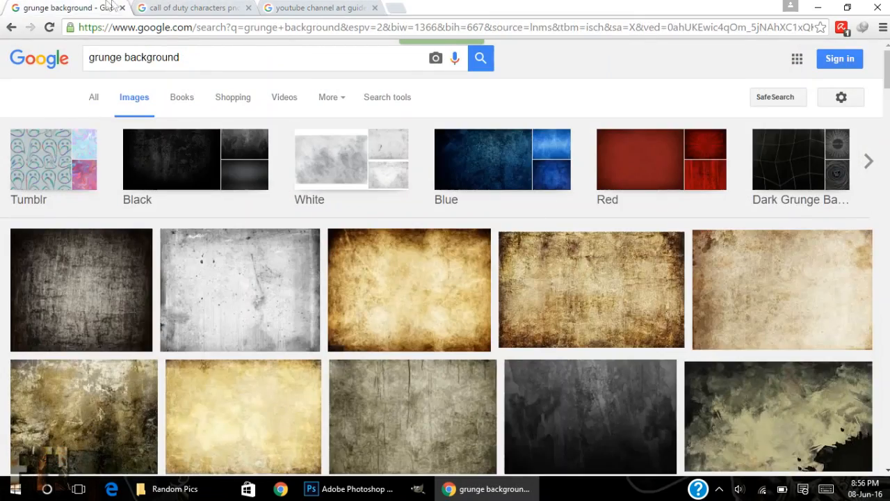
{"action": "left_click", "coordinate": [151, 7]}
{"action": "left_click", "coordinate": [320, 7]}
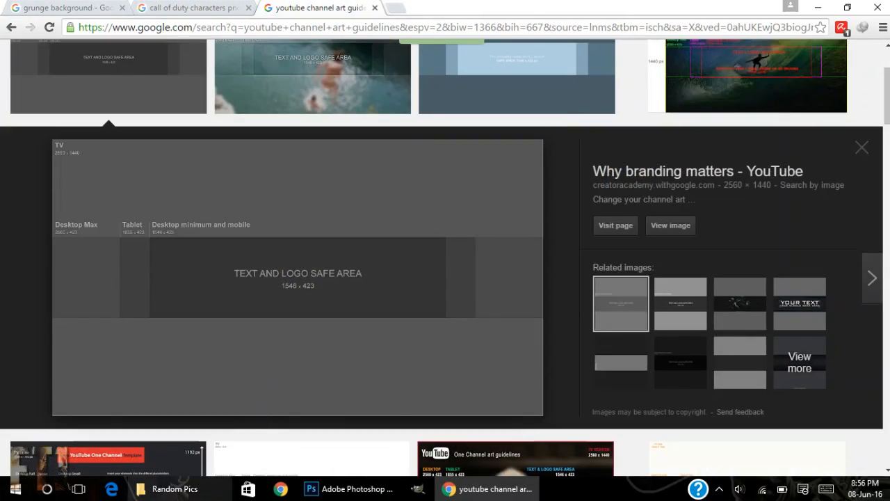
Look over the image files in the Random Pics folder and switch back to Photoshop.
{"action": "left_click", "coordinate": [175, 489]}
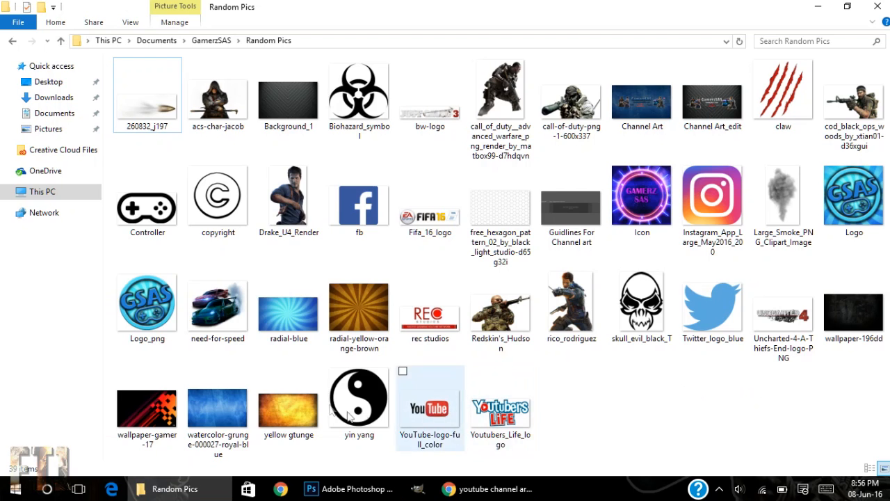
{"action": "left_click", "coordinate": [829, 5]}
{"action": "left_click", "coordinate": [820, 5]}
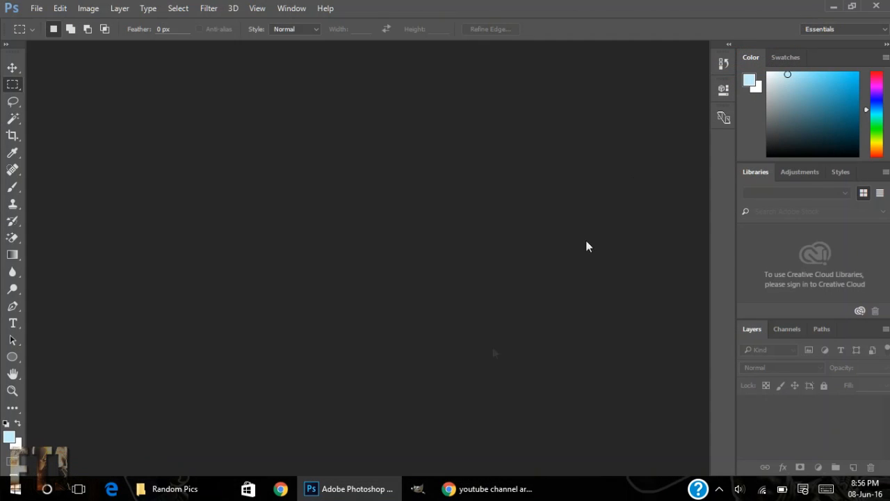
{"action": "left_click", "coordinate": [36, 8]}
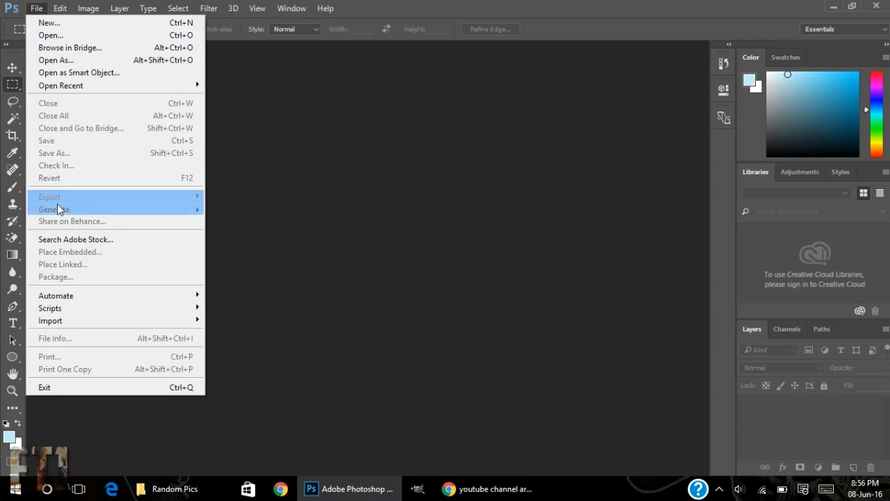
{"action": "left_click", "coordinate": [79, 34]}
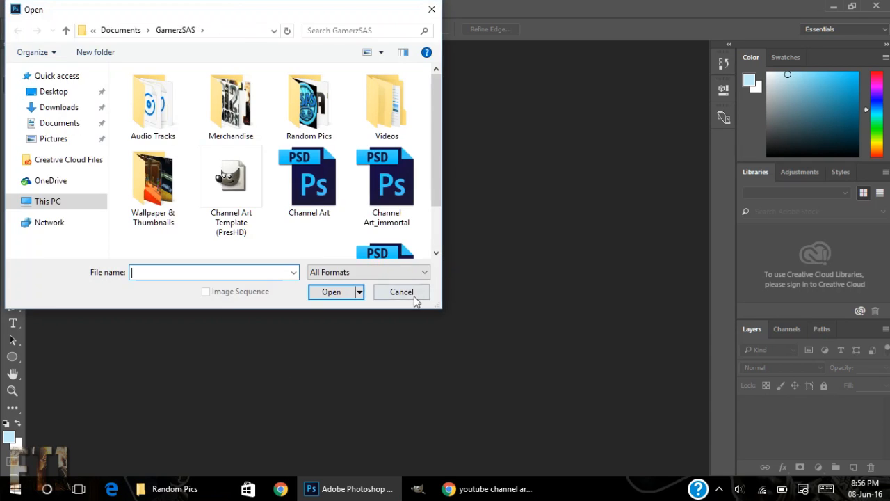
{"action": "left_click", "coordinate": [398, 290]}
Create a new document 2560 pixels wide and 1440 pixels high with a transparent background.
{"action": "left_click", "coordinate": [36, 8]}
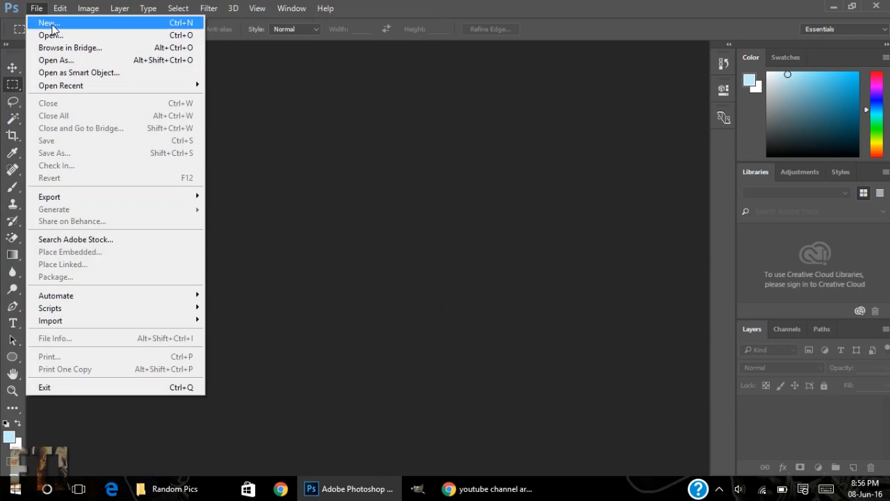
{"action": "left_click", "coordinate": [52, 28]}
{"action": "left_click", "coordinate": [399, 155]}
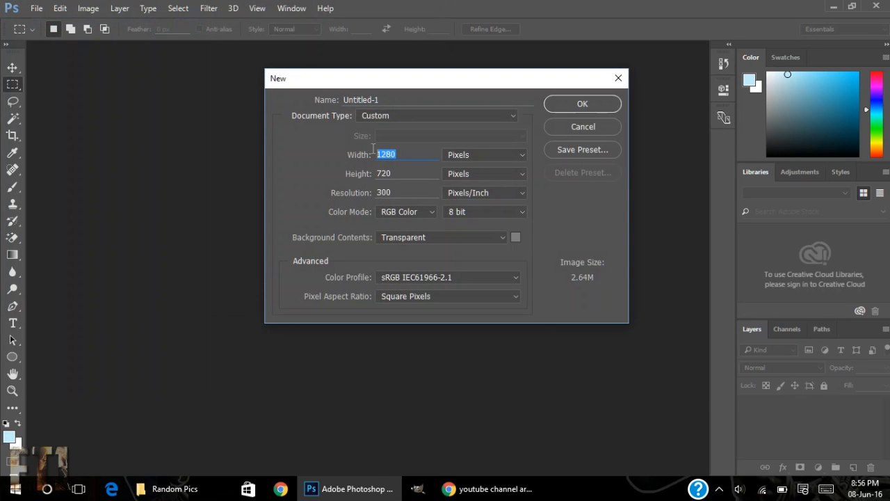
{"action": "type", "text": "256"}
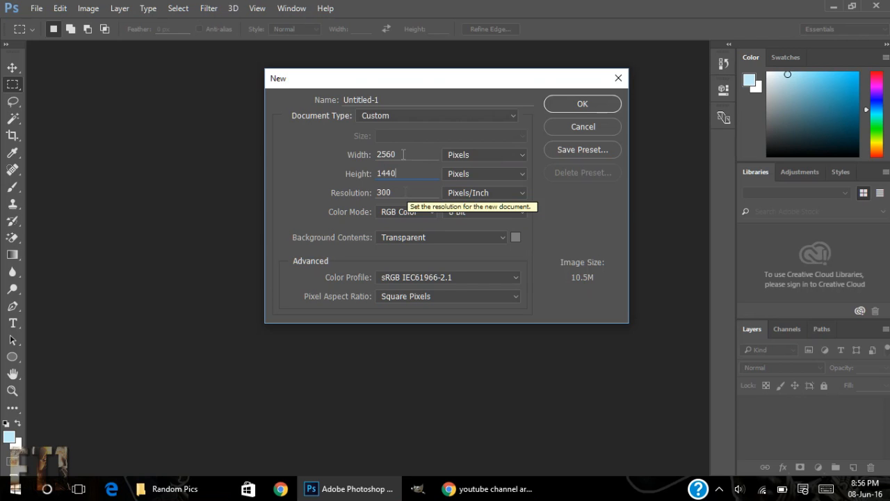
{"action": "left_click", "coordinate": [582, 104]}
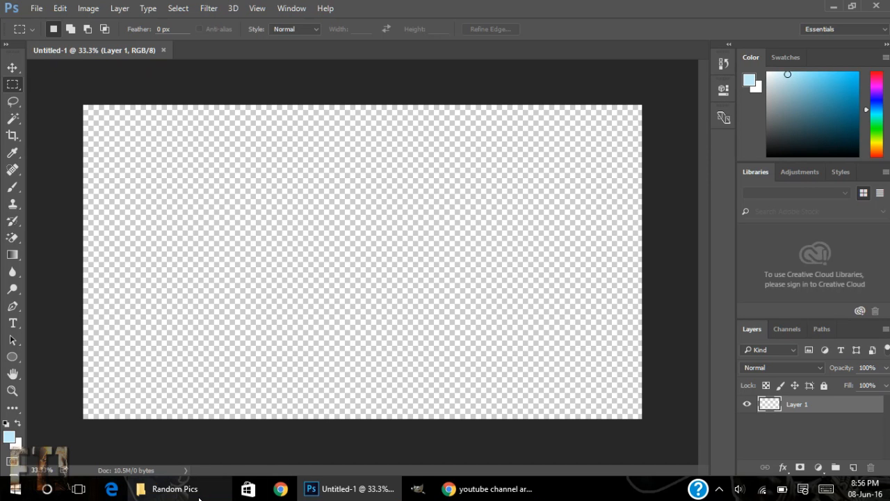
Place the "Guidlines For Channel art" image from the Random Pics folder into the document, fitted to the whole canvas.
{"action": "left_click", "coordinate": [170, 489]}
{"action": "left_click_drag", "start_coordinate": [570, 206], "coordinate": [272, 255]}
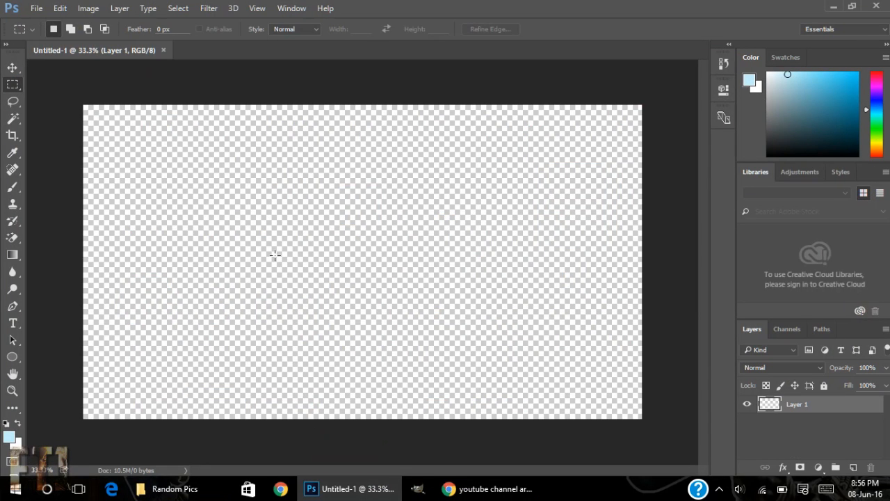
{"action": "left_click", "coordinate": [507, 305]}
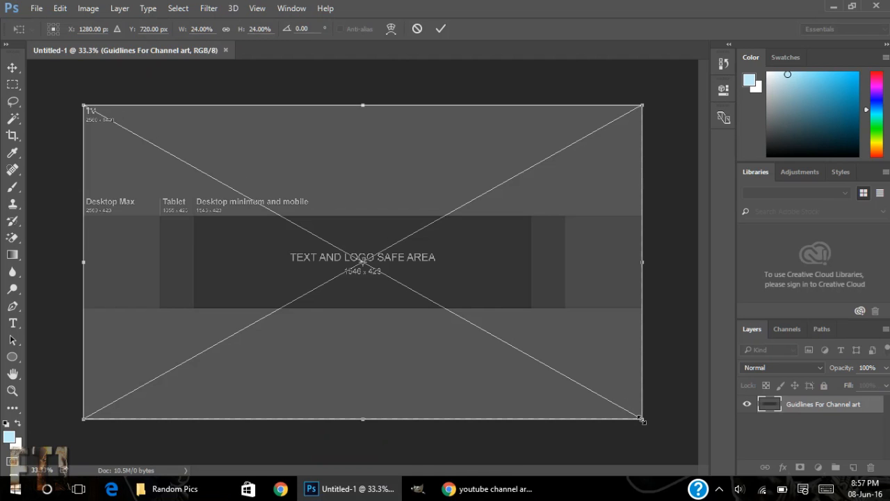
{"action": "left_click_drag", "start_coordinate": [641, 420], "coordinate": [641, 420]}
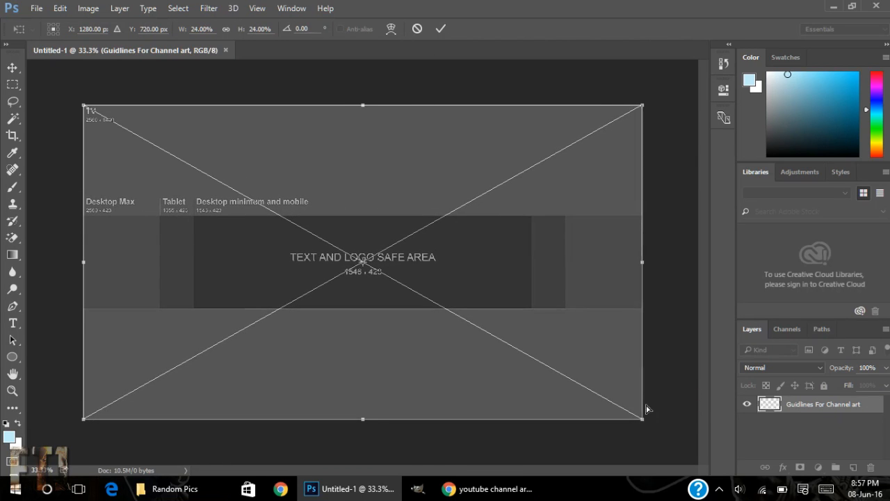
{"action": "left_click_drag", "start_coordinate": [646, 262], "coordinate": [642, 262]}
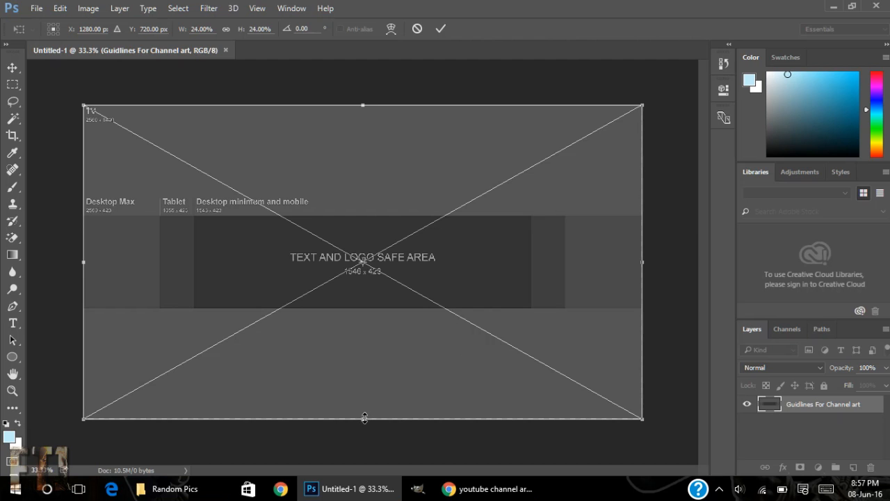
{"action": "mouse_move", "coordinate": [364, 421]}
{"action": "left_mouse_down"}
{"action": "mouse_move", "coordinate": [360, 410]}
{"action": "mouse_move", "coordinate": [363, 419]}
{"action": "left_mouse_up"}
{"action": "left_click_drag", "start_coordinate": [647, 264], "coordinate": [642, 262]}
{"action": "left_click", "coordinate": [445, 30]}
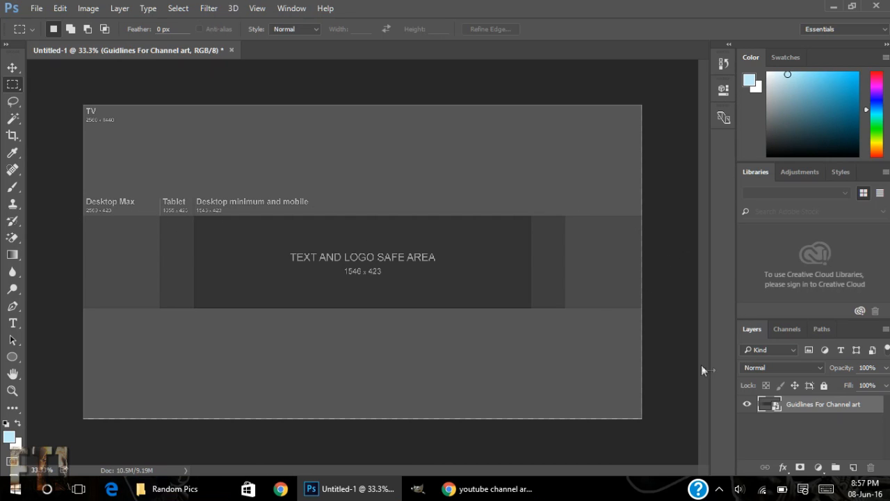
Place the "yellow gtunge" image from the Random Pics folder over the guidelines, filling the whole canvas.
{"action": "left_click", "coordinate": [171, 488]}
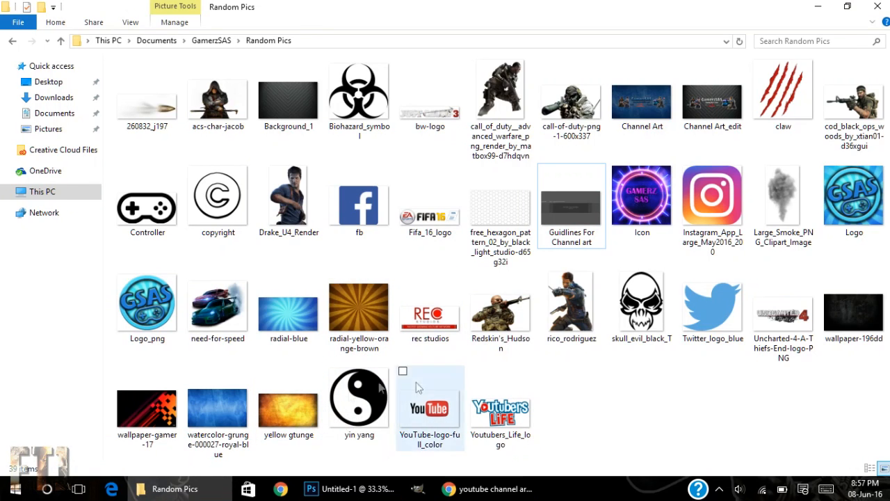
{"action": "left_click", "coordinate": [294, 410]}
{"action": "left_click_drag", "start_coordinate": [286, 383], "coordinate": [321, 323]}
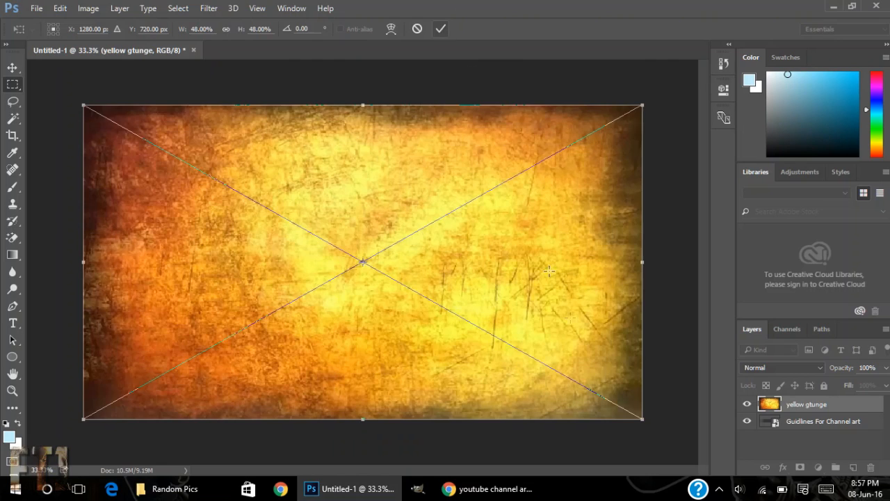
{"action": "left_click", "coordinate": [441, 29]}
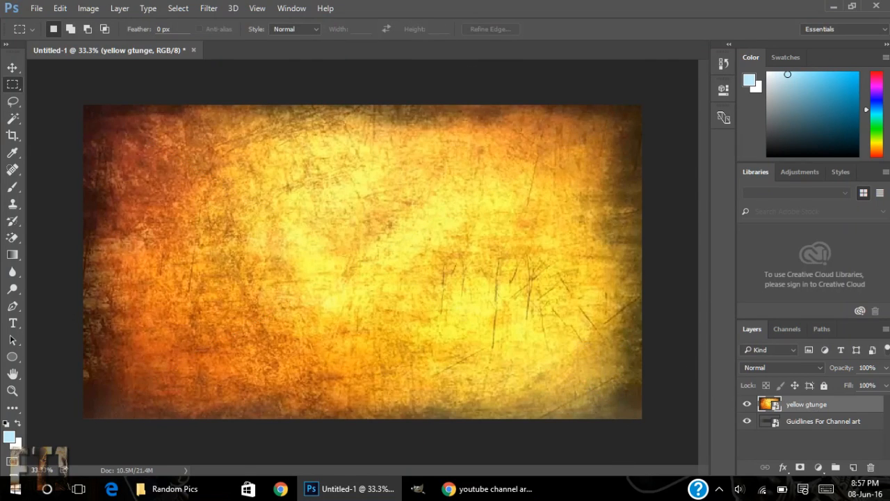
Lower the yellow grunge layer's opacity to 34% so the guidelines show through.
{"action": "left_click", "coordinate": [885, 367]}
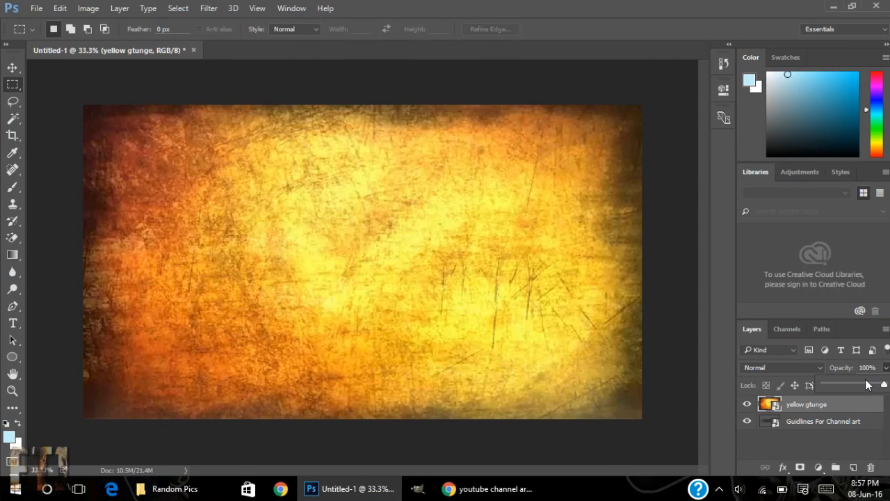
{"action": "left_click_drag", "start_coordinate": [867, 387], "coordinate": [845, 386]}
{"action": "left_click", "coordinate": [887, 368]}
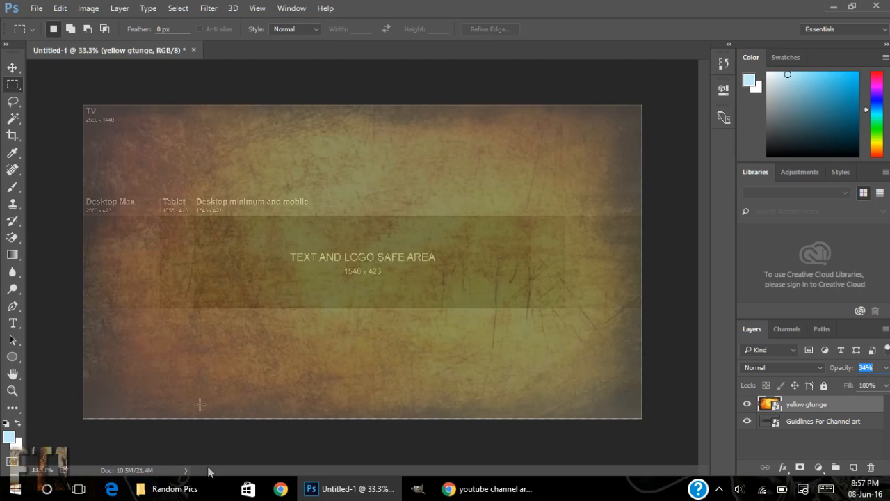
Place the "Redskin's_Hudson" image from the Random Pics folder, shrink it and move it to the left part of the guideline band.
{"action": "left_click", "coordinate": [174, 488]}
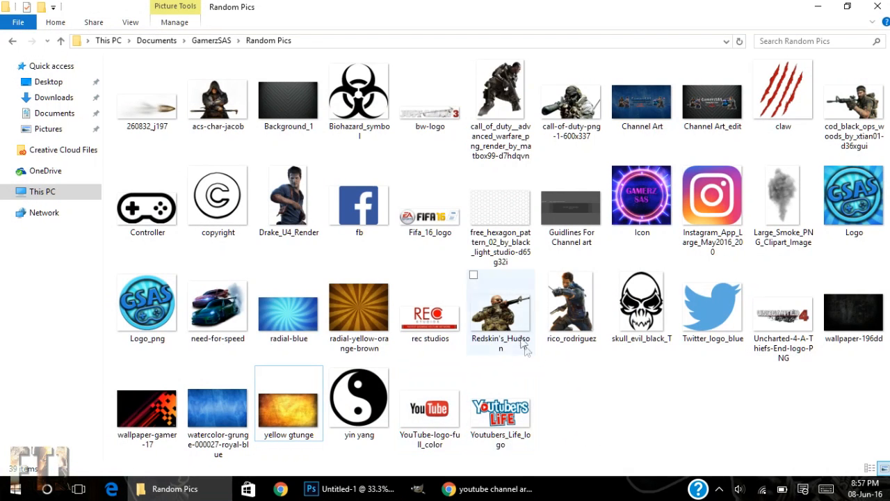
{"action": "left_click", "coordinate": [518, 337]}
{"action": "left_click_drag", "start_coordinate": [506, 305], "coordinate": [191, 240]}
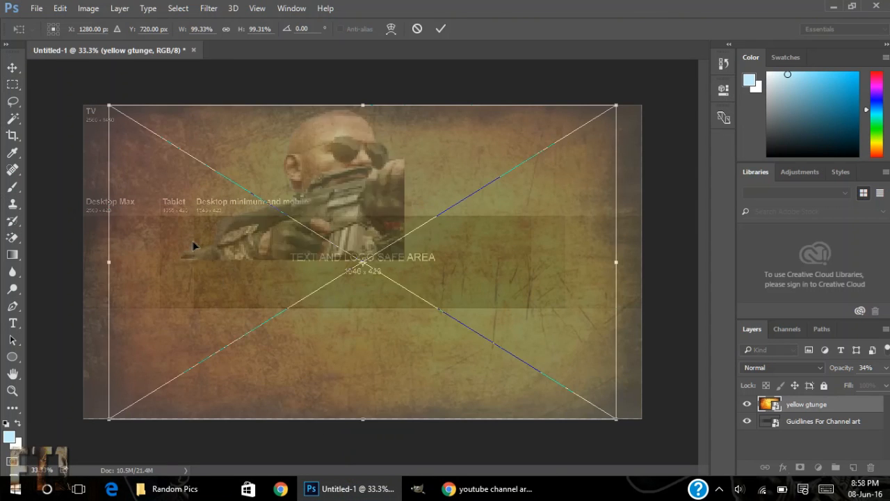
{"action": "left_click_drag", "start_coordinate": [618, 418], "coordinate": [265, 235]}
{"action": "left_click", "coordinate": [443, 30]}
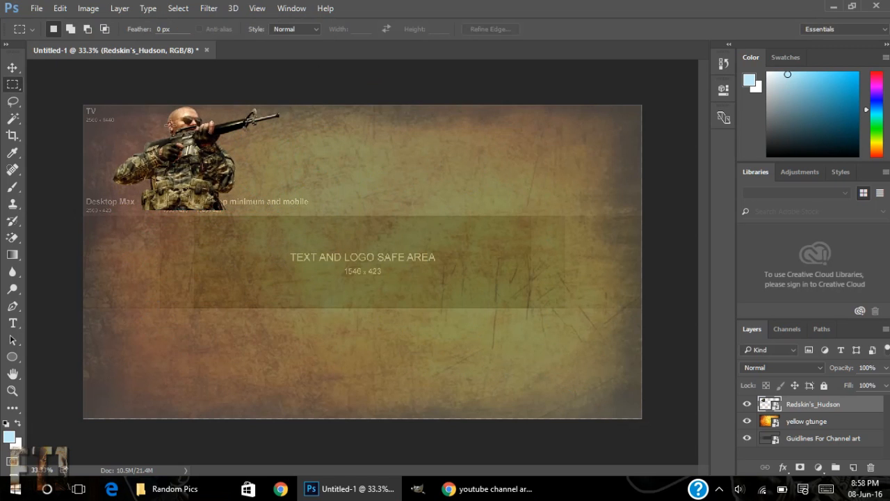
{"action": "left_click", "coordinate": [11, 64]}
{"action": "left_click_drag", "start_coordinate": [156, 143], "coordinate": [198, 251]}
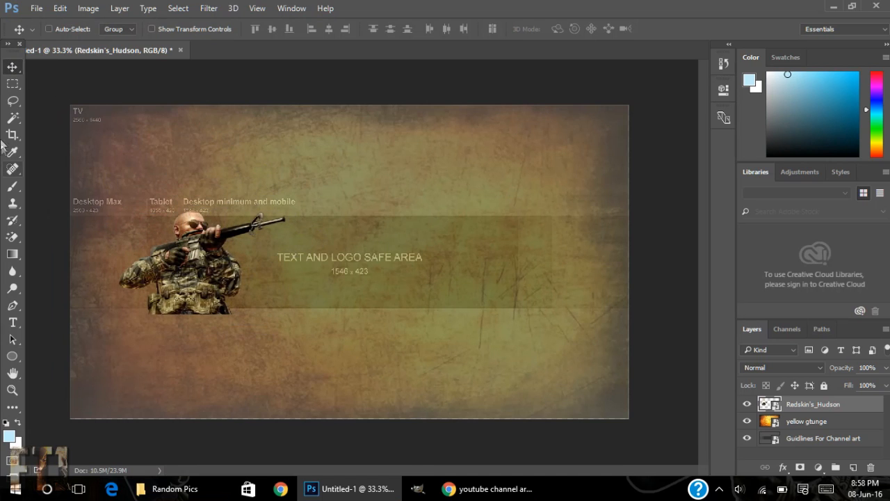
Scale the Redskin's_Hudson soldier to about 29% and center it vertically within the guideline band.
{"action": "key", "text": "ctrl"}
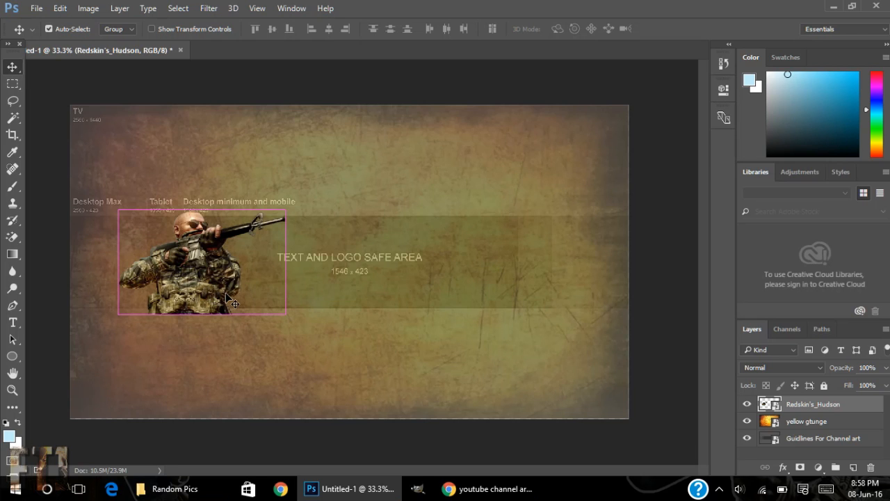
{"action": "key", "text": "ctrl+t"}
{"action": "left_click_drag", "start_coordinate": [287, 314], "coordinate": [267, 303]}
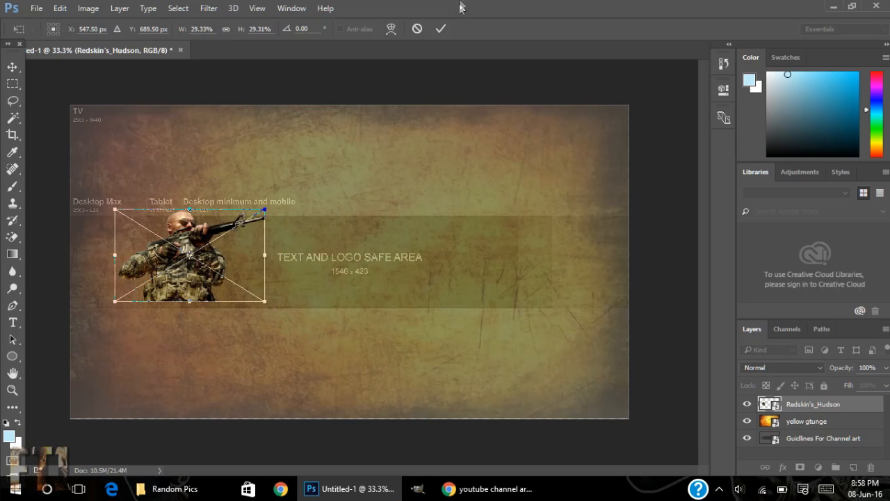
{"action": "left_click", "coordinate": [441, 30]}
{"action": "left_click_drag", "start_coordinate": [185, 256], "coordinate": [186, 262]}
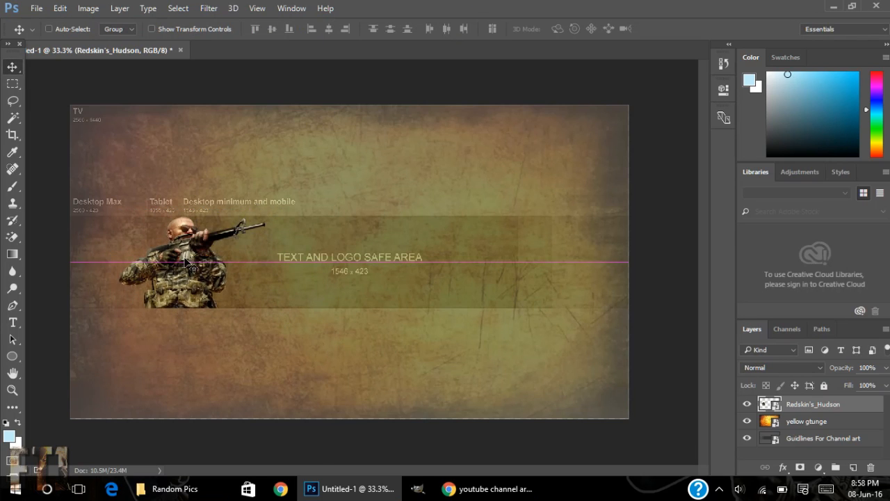
Place the call_of_duty advanced warfare render from Random Pics, scaled to about 28%, overlapping the Redskin's_Hudson soldier.
{"action": "left_click", "coordinate": [174, 488]}
{"action": "left_click", "coordinate": [563, 453]}
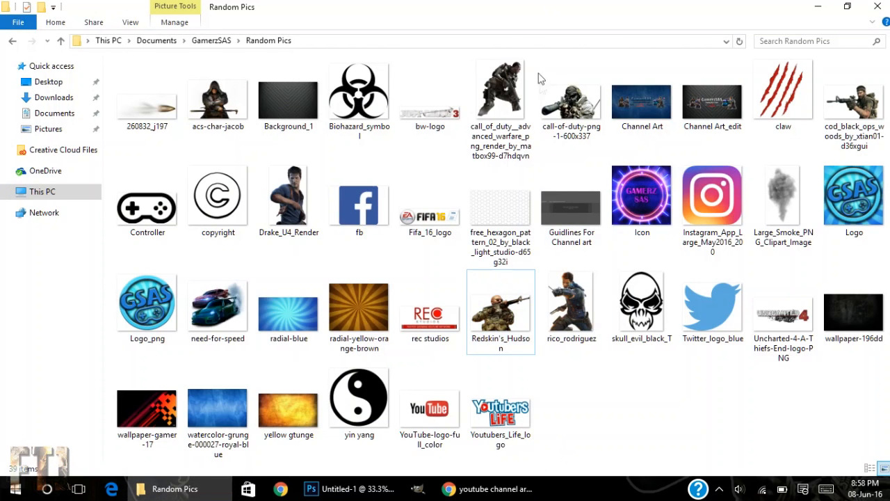
{"action": "left_click_drag", "start_coordinate": [474, 64], "coordinate": [201, 318]}
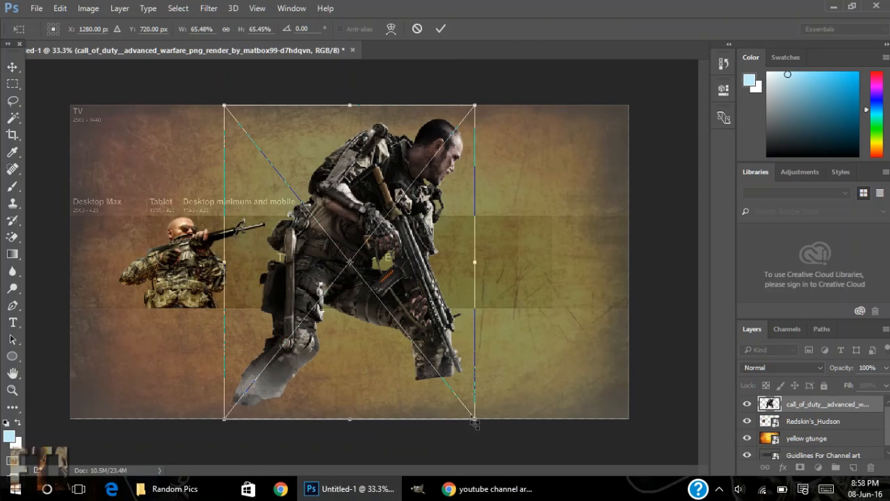
{"action": "left_click_drag", "start_coordinate": [450, 390], "coordinate": [333, 239]}
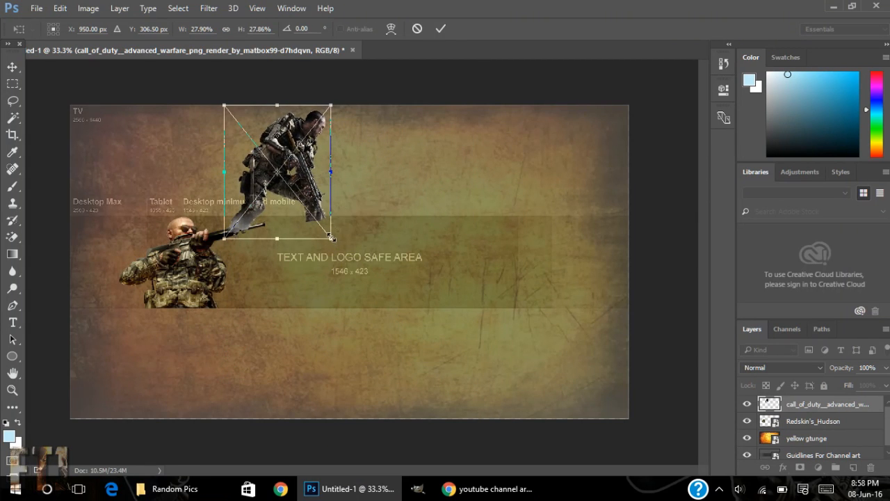
{"action": "left_click", "coordinate": [443, 29]}
{"action": "left_click_drag", "start_coordinate": [345, 114], "coordinate": [221, 243]}
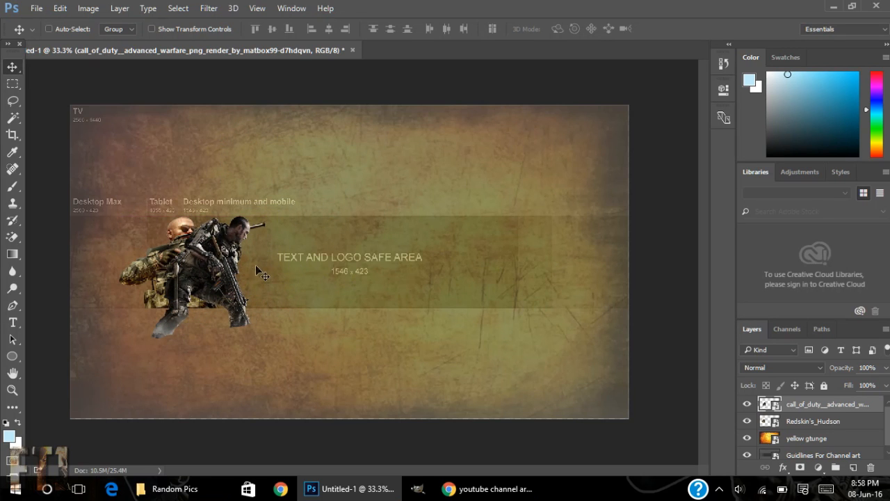
Adjust the spacing of the two left soldiers and stack the Redskin's_Hudson layer beneath the advanced warfare soldier.
{"action": "left_click_drag", "start_coordinate": [809, 424], "coordinate": [819, 407]}
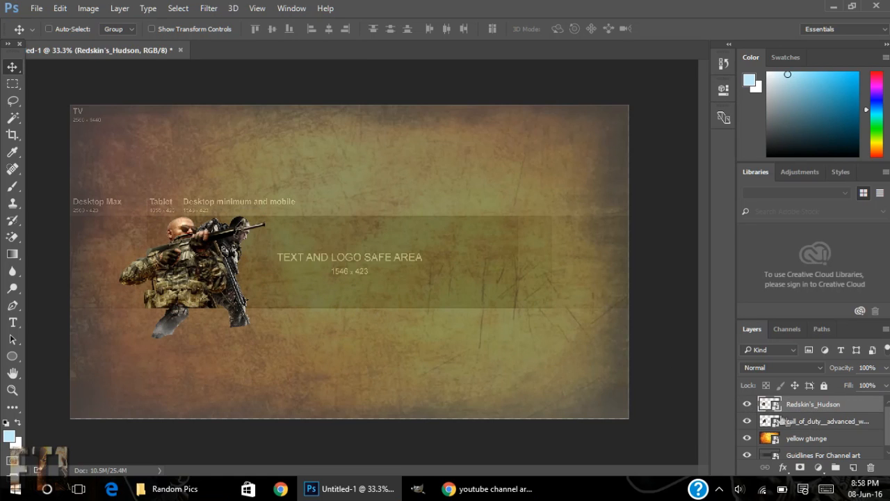
{"action": "left_click", "coordinate": [243, 253], "text": "ctrl"}
{"action": "left_click_drag", "start_coordinate": [242, 253], "coordinate": [254, 256]}
{"action": "left_click", "coordinate": [784, 409]}
{"action": "left_click_drag", "start_coordinate": [292, 282], "coordinate": [278, 282]}
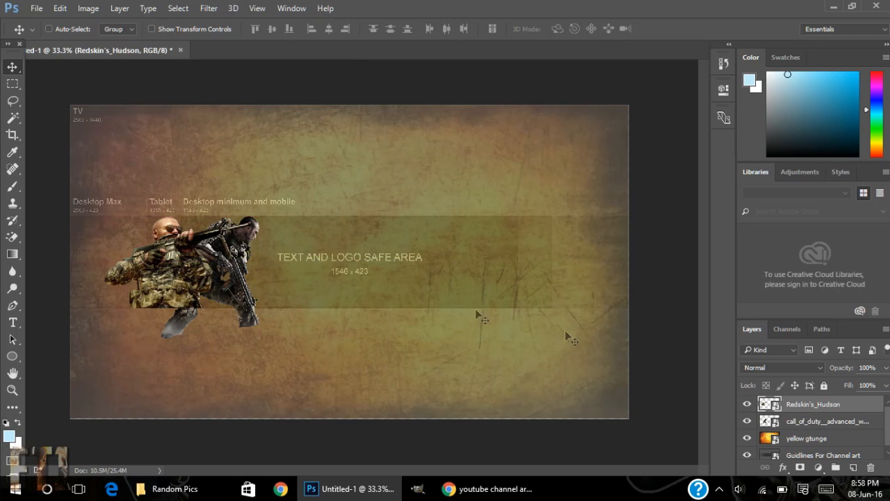
{"action": "left_click_drag", "start_coordinate": [791, 399], "coordinate": [792, 429]}
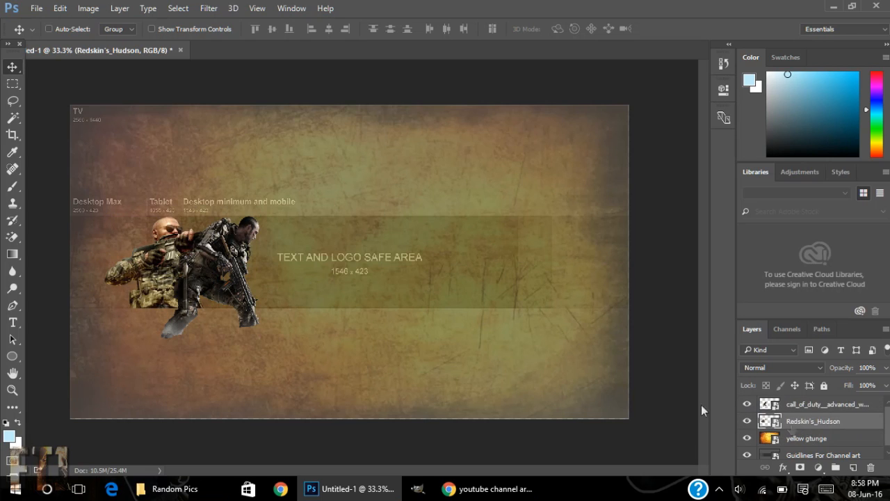
{"action": "left_click_drag", "start_coordinate": [167, 256], "coordinate": [220, 258]}
Scale the advanced warfare soldier to about 25% and align his head with the upper edge of the guideline band.
{"action": "left_click", "coordinate": [862, 409]}
{"action": "key", "text": "ctrl+t"}
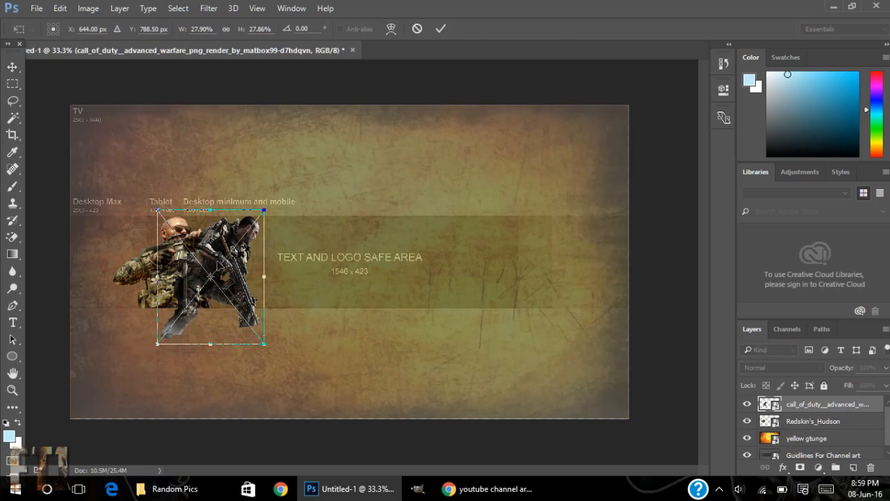
{"action": "left_click_drag", "start_coordinate": [265, 344], "coordinate": [254, 331]}
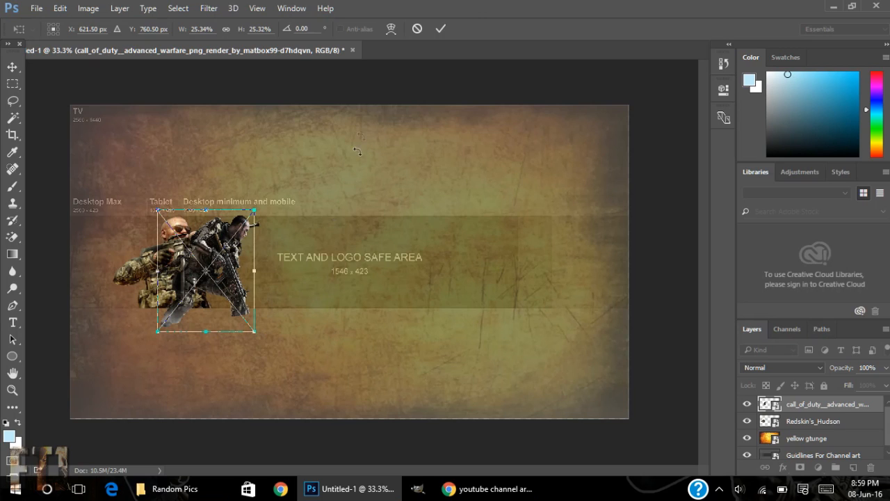
{"action": "left_click", "coordinate": [440, 29]}
{"action": "left_click_drag", "start_coordinate": [218, 267], "coordinate": [218, 267]}
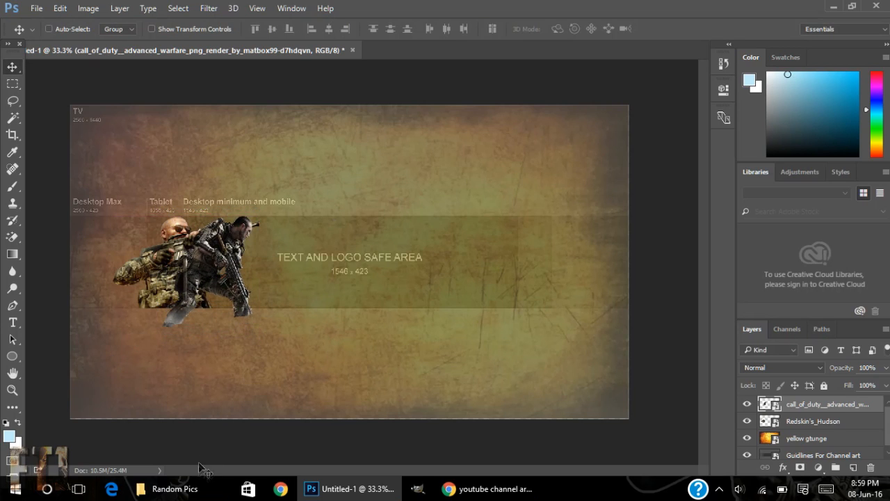
Place the "call-of-duty-png-1-600x337" image from the Random Pics folder and scale it to about 38%.
{"action": "left_click", "coordinate": [202, 487]}
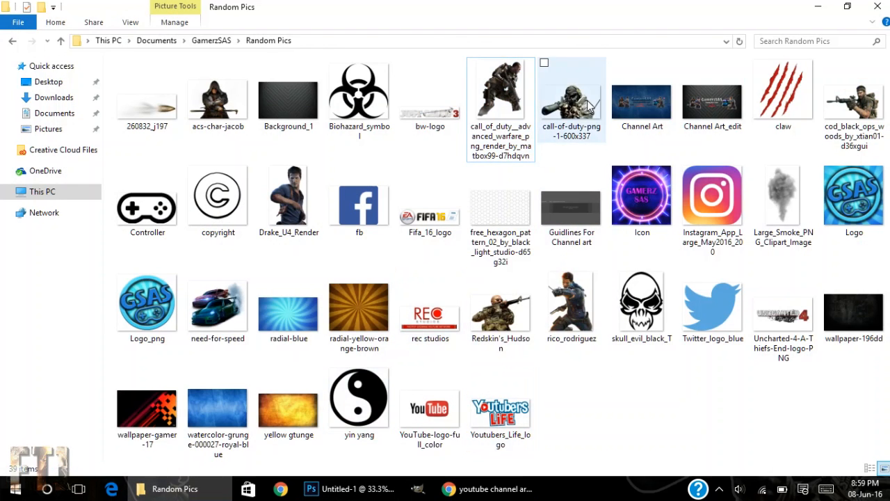
{"action": "left_click", "coordinate": [572, 104]}
{"action": "left_click_drag", "start_coordinate": [572, 104], "coordinate": [527, 247]}
{"action": "left_click_drag", "start_coordinate": [477, 265], "coordinate": [520, 327]}
{"action": "left_click_drag", "start_coordinate": [581, 405], "coordinate": [306, 168]}
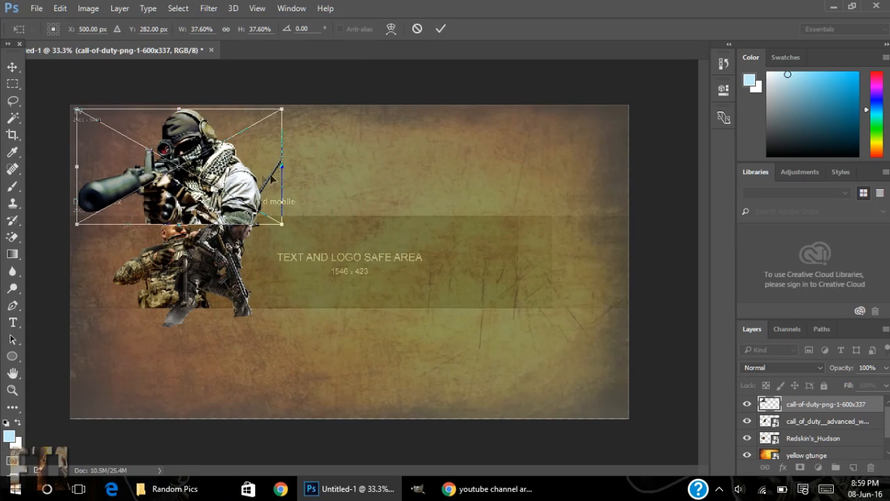
Move the masked soldier to the right part of the guideline band, scaling him to about 30% to fit its height.
{"action": "left_click_drag", "start_coordinate": [226, 161], "coordinate": [528, 257]}
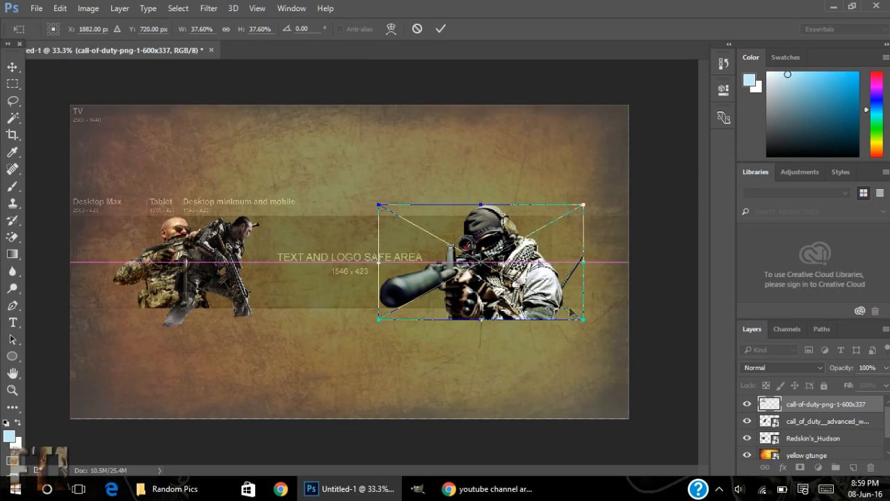
{"action": "left_click_drag", "start_coordinate": [584, 322], "coordinate": [542, 296]}
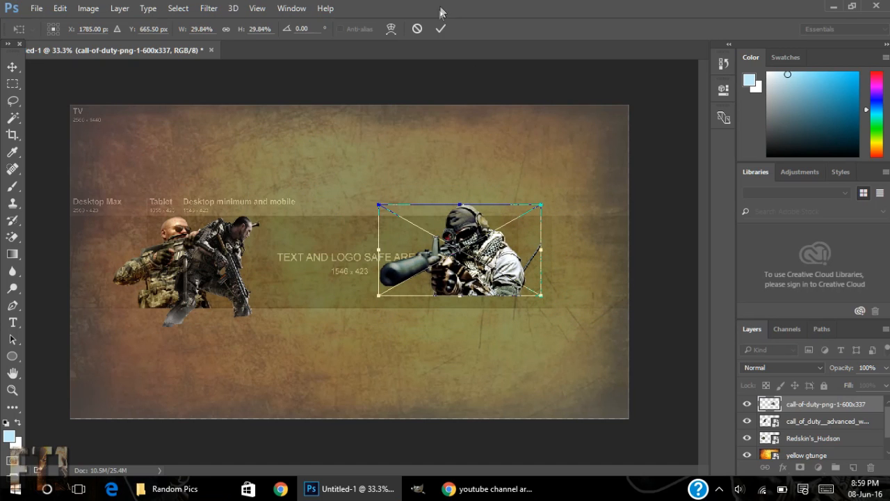
{"action": "left_click", "coordinate": [441, 29]}
{"action": "left_click_drag", "start_coordinate": [492, 262], "coordinate": [534, 298]}
Place the cod_black_ops_woods image from Random Pics, scaled to about 17%, over the right side of the masked soldier.
{"action": "left_click", "coordinate": [224, 492]}
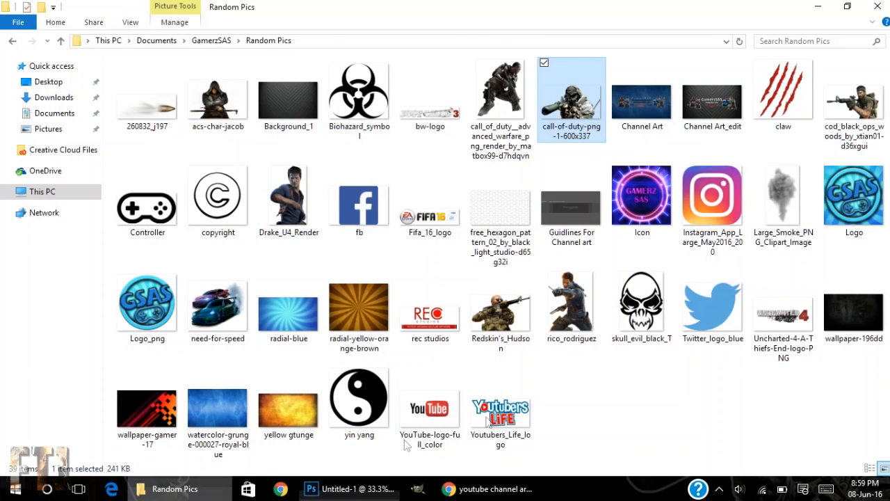
{"action": "left_click", "coordinate": [845, 82]}
{"action": "left_click_drag", "start_coordinate": [845, 82], "coordinate": [570, 334]}
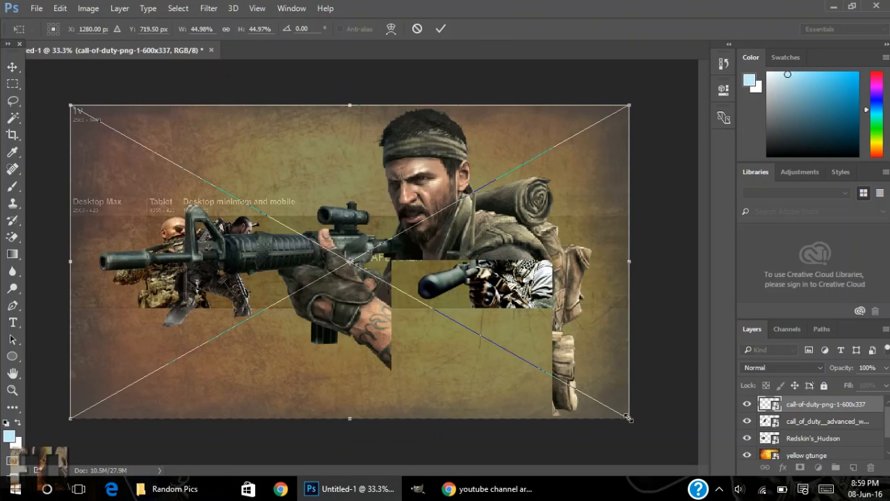
{"action": "left_click_drag", "start_coordinate": [629, 418], "coordinate": [346, 121]}
{"action": "left_click", "coordinate": [440, 28]}
{"action": "left_click_drag", "start_coordinate": [244, 171], "coordinate": [555, 269]}
Scale the cod_black_ops_woods soldier to about 15% and apply the transformation.
{"action": "key", "text": "ctrl+t"}
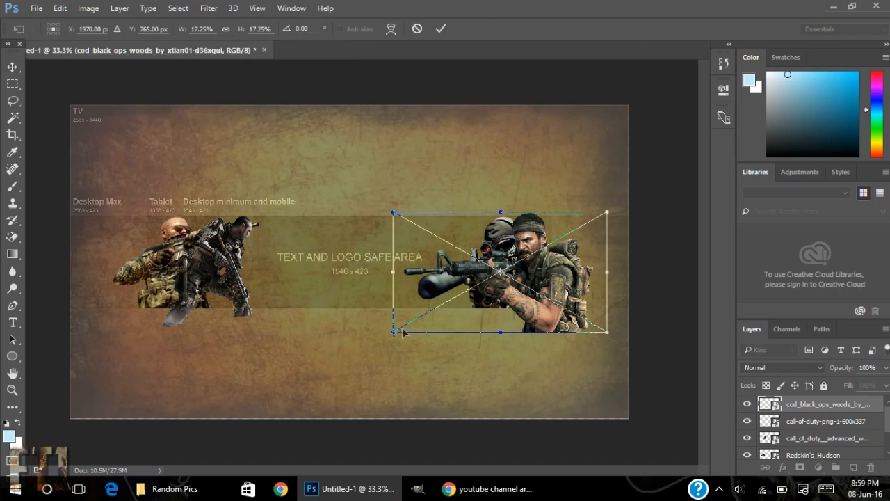
{"action": "left_click_drag", "start_coordinate": [389, 336], "coordinate": [418, 320]}
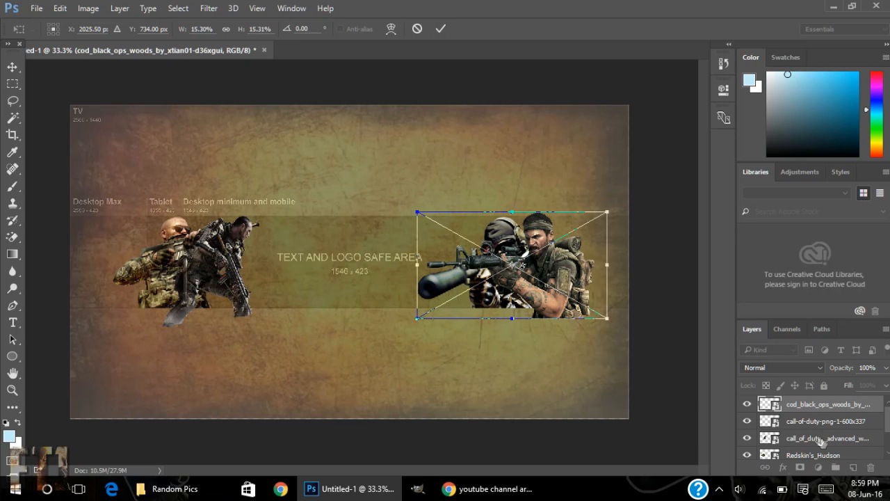
{"action": "left_click", "coordinate": [13, 66]}
{"action": "left_click", "coordinate": [358, 193]}
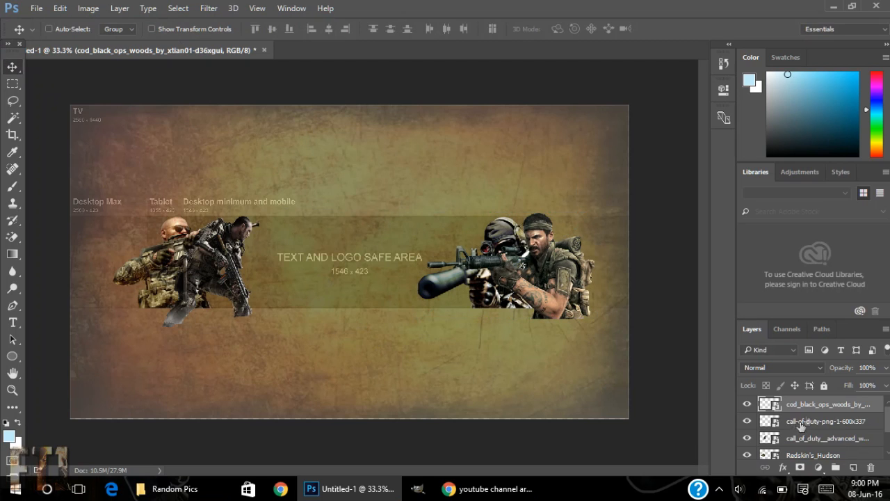
Shift the masked soldier slightly left and bring his layer above the cod_black_ops_woods layer.
{"action": "left_click", "coordinate": [844, 420]}
{"action": "left_click_drag", "start_coordinate": [523, 240], "coordinate": [506, 238]}
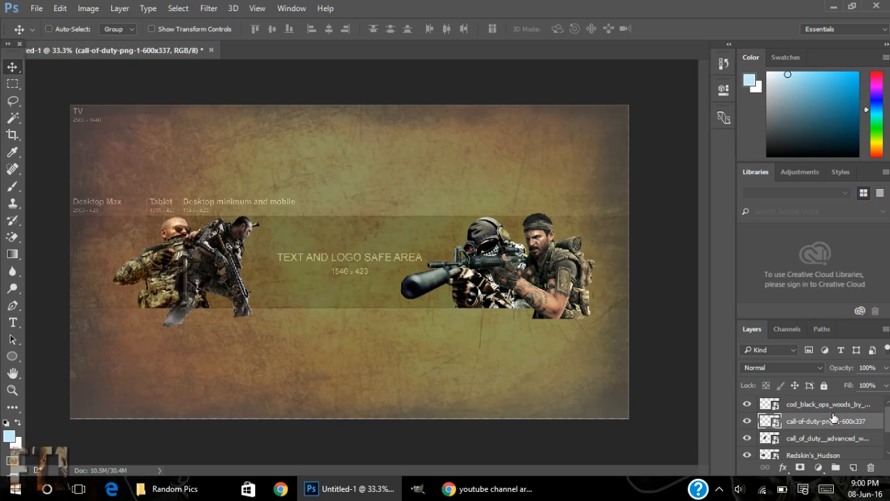
{"action": "left_click_drag", "start_coordinate": [834, 421], "coordinate": [830, 403]}
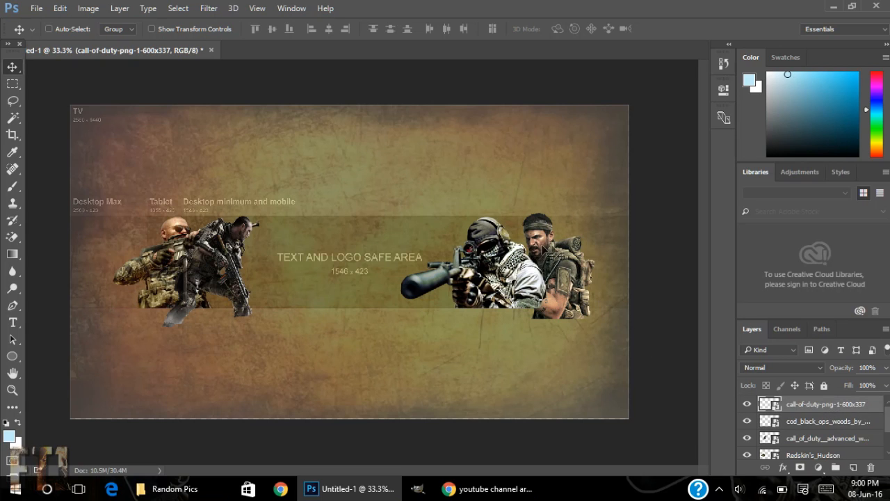
Raise the cod_black_ops_woods soldier slightly and scale him to about 13% behind the masked soldier.
{"action": "left_click", "coordinate": [816, 424]}
{"action": "mouse_move", "coordinate": [547, 242]}
{"action": "left_mouse_down"}
{"action": "mouse_move", "coordinate": [573, 243]}
{"action": "mouse_move", "coordinate": [550, 244]}
{"action": "left_mouse_up"}
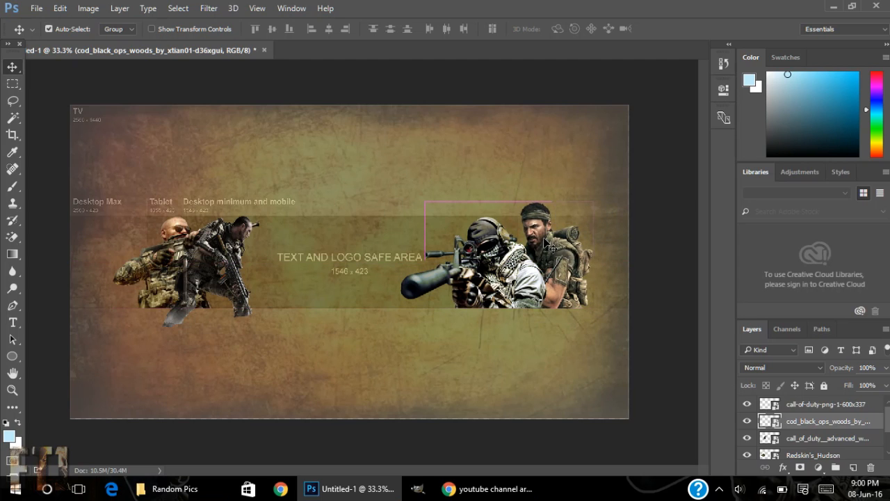
{"action": "key", "text": "ctrl+t"}
{"action": "left_click_drag", "start_coordinate": [420, 307], "coordinate": [443, 293]}
{"action": "left_click", "coordinate": [440, 29]}
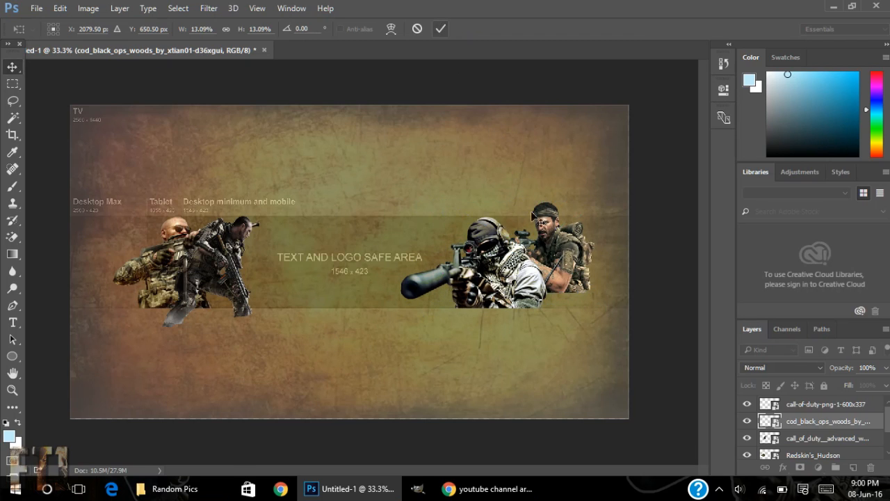
Lower the cod_black_ops_woods soldier to the safe-area band's bottom edge, and shift the masked soldier slightly right.
{"action": "left_click_drag", "start_coordinate": [530, 211], "coordinate": [551, 237]}
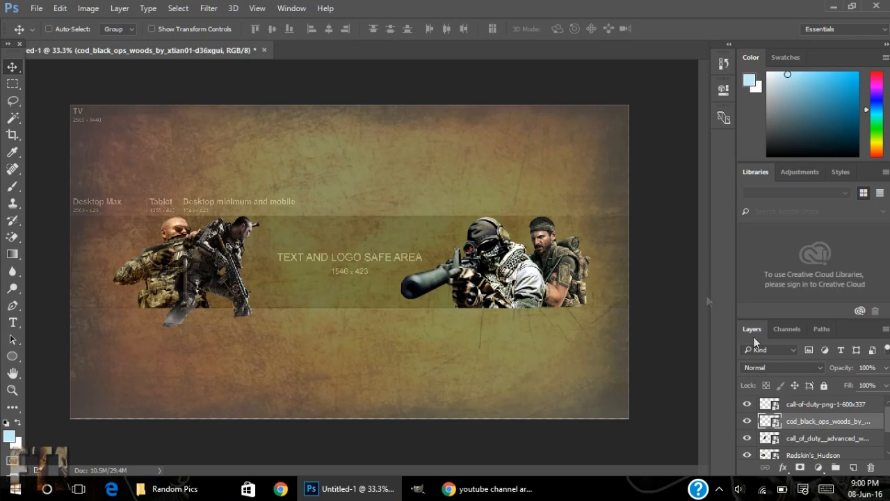
{"action": "left_click", "coordinate": [842, 438]}
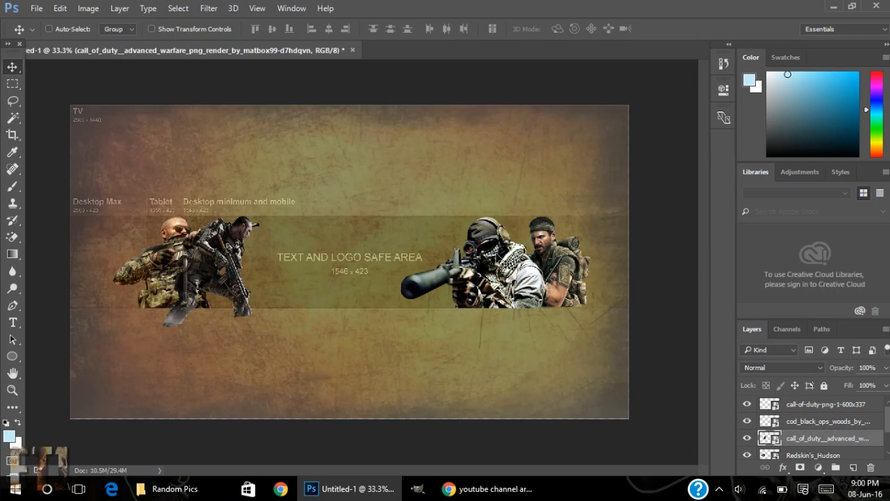
{"action": "left_click", "coordinate": [810, 406]}
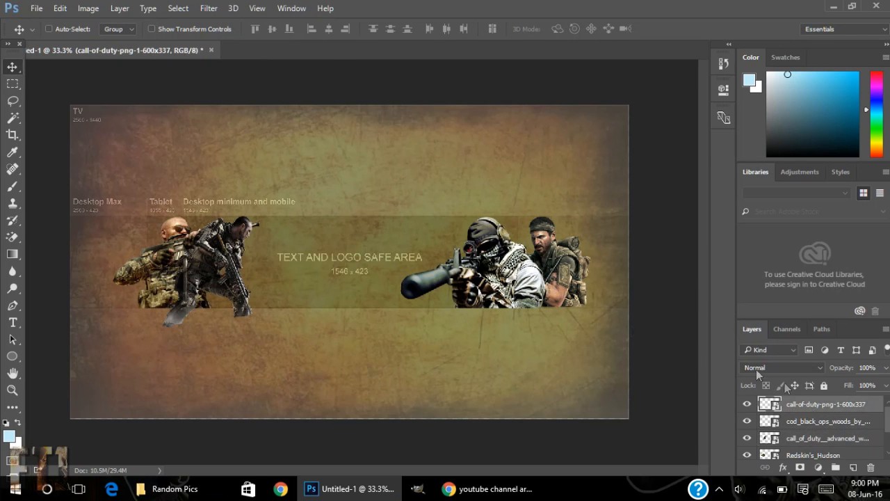
{"action": "left_click_drag", "start_coordinate": [475, 279], "coordinate": [486, 281]}
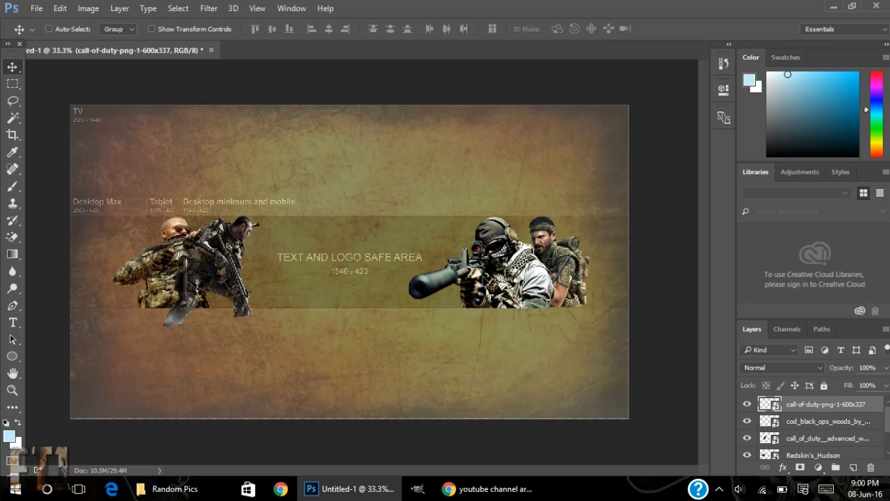
Add a black outside stroke to the masked soldier's layer and thicken it slightly.
{"action": "right_click", "coordinate": [844, 407]}
{"action": "left_click", "coordinate": [626, 73]}
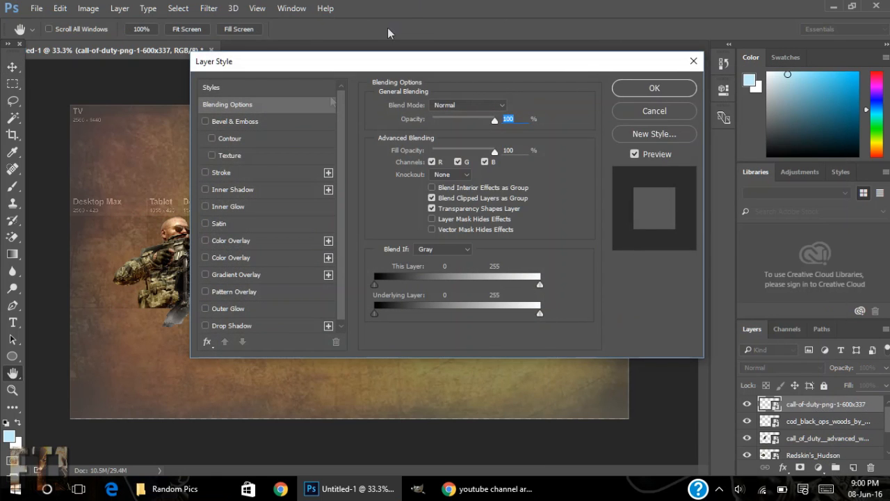
{"action": "left_click_drag", "start_coordinate": [316, 66], "coordinate": [785, 42]}
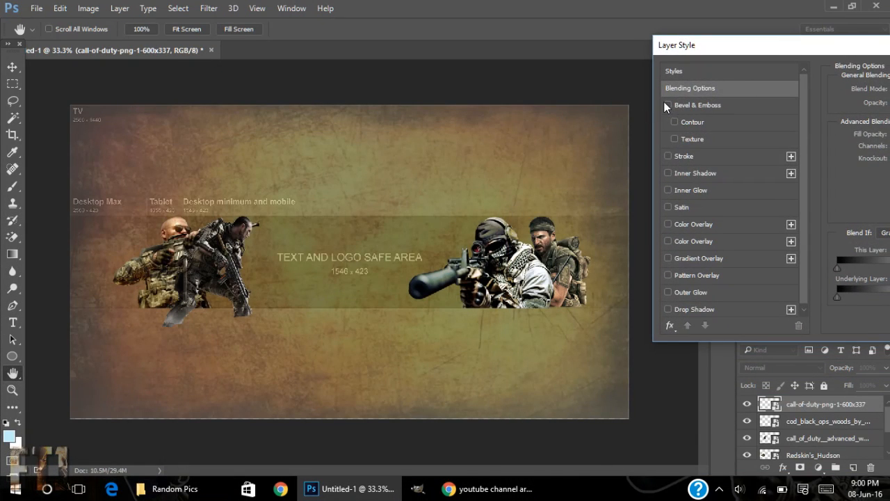
{"action": "left_click", "coordinate": [666, 105]}
{"action": "left_click", "coordinate": [667, 105]}
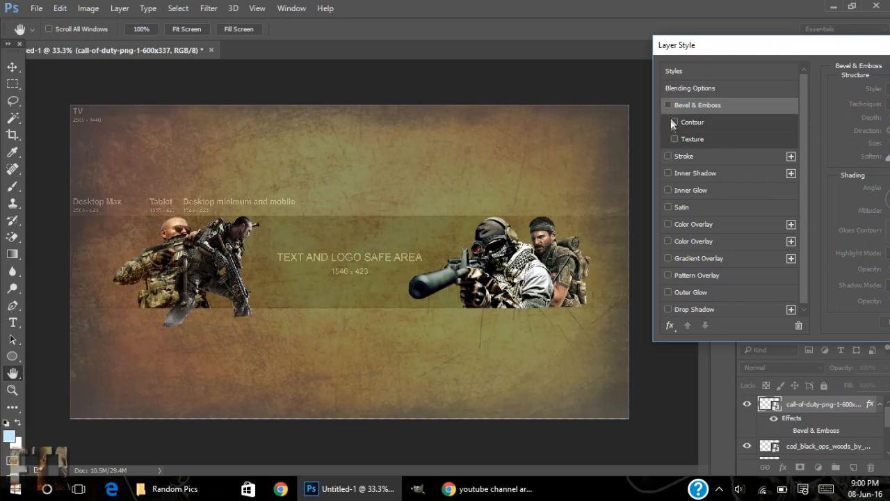
{"action": "left_click", "coordinate": [667, 157]}
{"action": "left_click", "coordinate": [694, 162]}
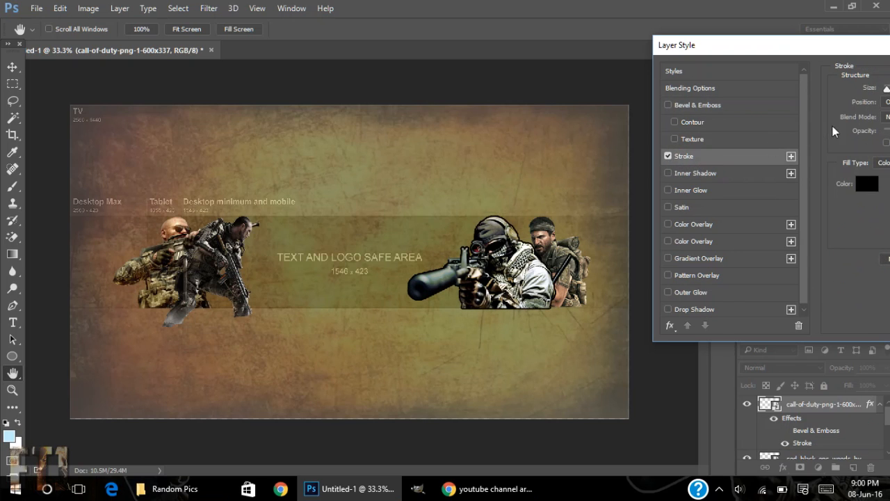
{"action": "left_click_drag", "start_coordinate": [798, 45], "coordinate": [744, 33]}
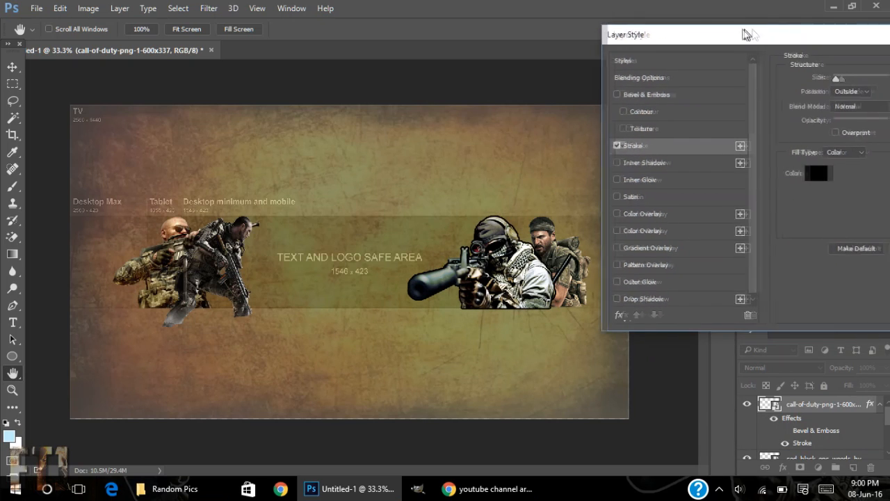
{"action": "left_click_drag", "start_coordinate": [838, 78], "coordinate": [835, 79]}
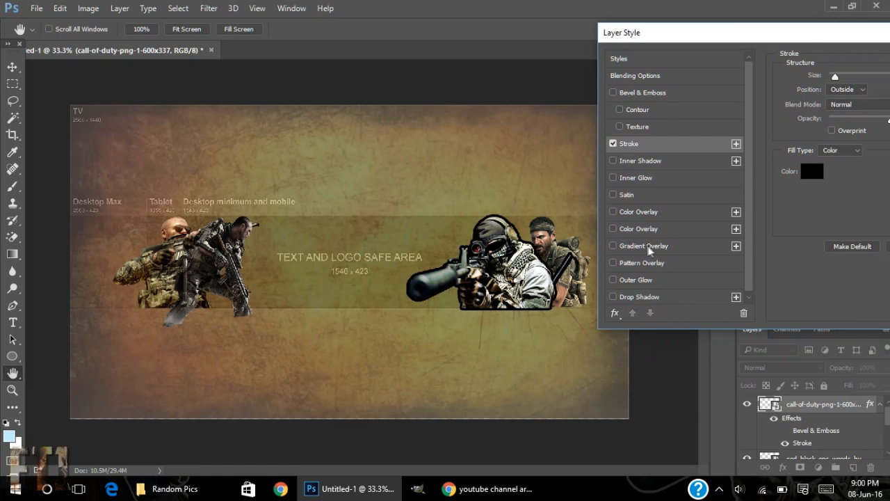
Add a drop shadow to the masked soldier's layer, increase its spread and apply the layer style.
{"action": "left_click", "coordinate": [613, 297]}
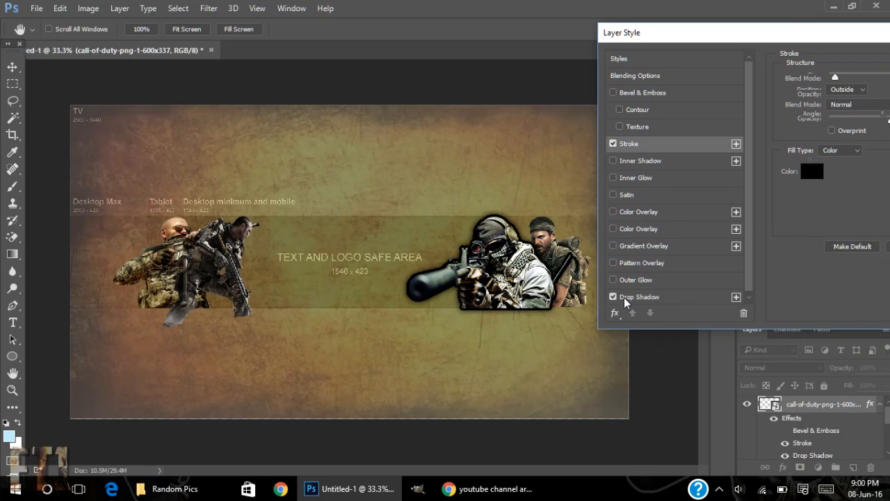
{"action": "left_click", "coordinate": [627, 298]}
{"action": "left_click_drag", "start_coordinate": [851, 36], "coordinate": [877, 39]}
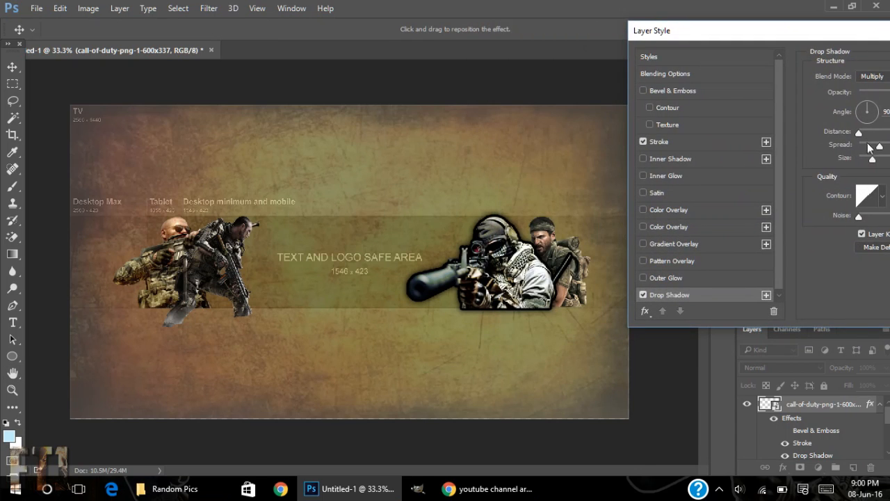
{"action": "left_click_drag", "start_coordinate": [878, 145], "coordinate": [885, 148]}
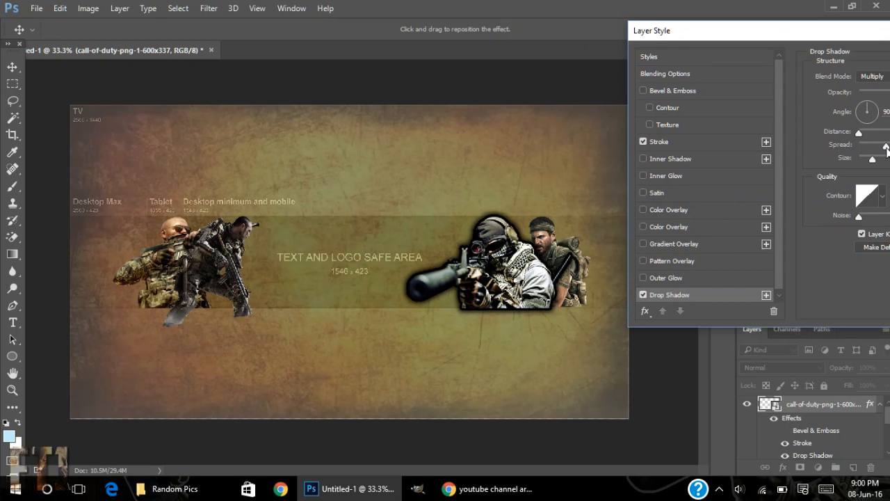
{"action": "left_click_drag", "start_coordinate": [731, 39], "coordinate": [291, 70]}
{"action": "left_click", "coordinate": [641, 97]}
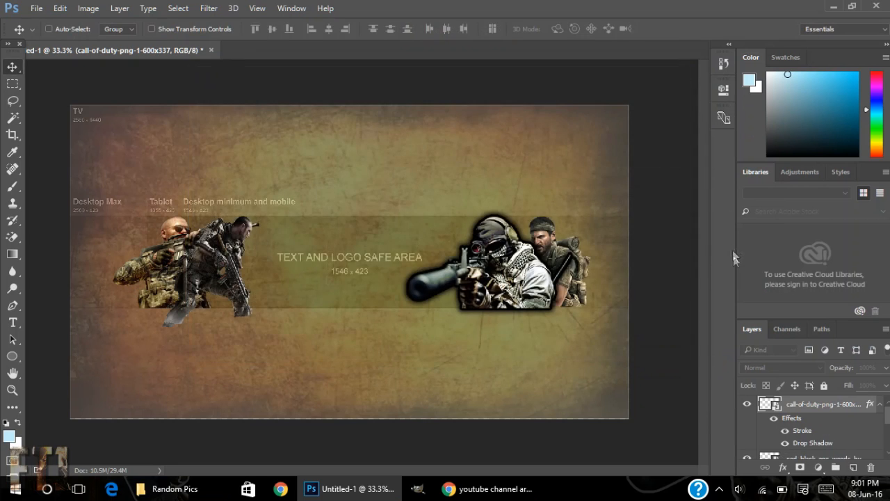
Copy the masked soldier's layer style and paste it onto the cod_black_ops_woods layer.
{"action": "left_click", "coordinate": [880, 405]}
{"action": "right_click", "coordinate": [844, 399]}
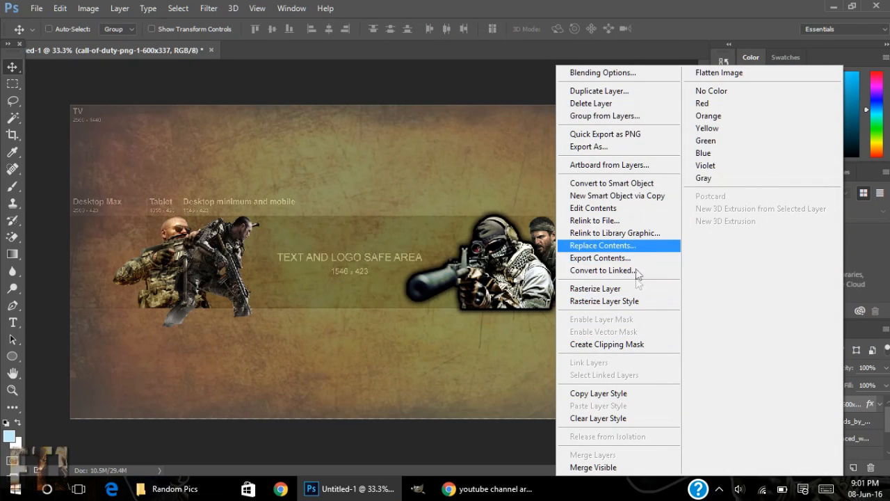
{"action": "left_click", "coordinate": [639, 392]}
{"action": "left_click", "coordinate": [814, 422]}
{"action": "right_click", "coordinate": [814, 421]}
{"action": "left_click", "coordinate": [644, 348]}
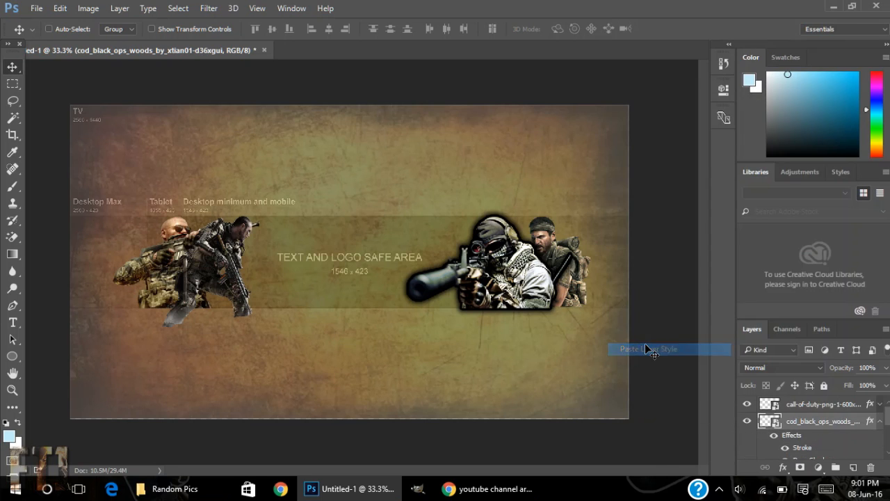
{"action": "left_click", "coordinate": [880, 421]}
Paste the copied stroke and shadow style onto the call_of_duty__advanced_warfare and Redskin's_Hudson layers and collapse their effects lists.
{"action": "left_click", "coordinate": [831, 439]}
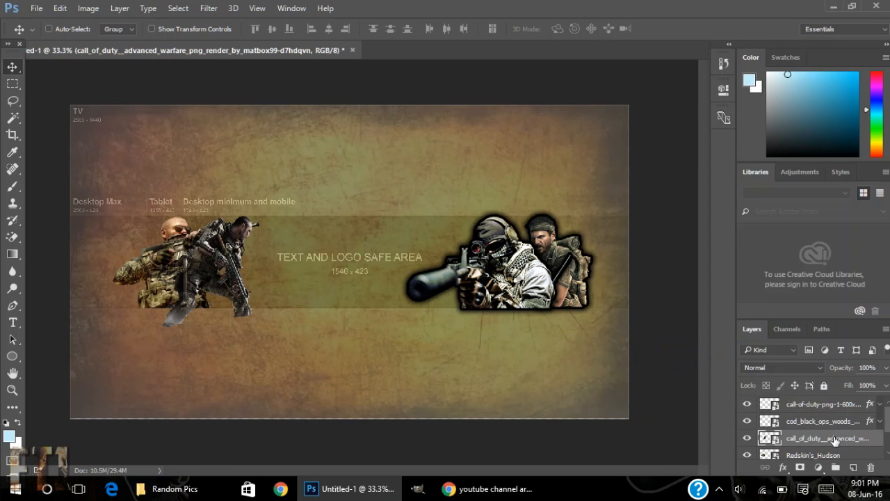
{"action": "right_click", "coordinate": [831, 439]}
{"action": "left_click", "coordinate": [682, 367]}
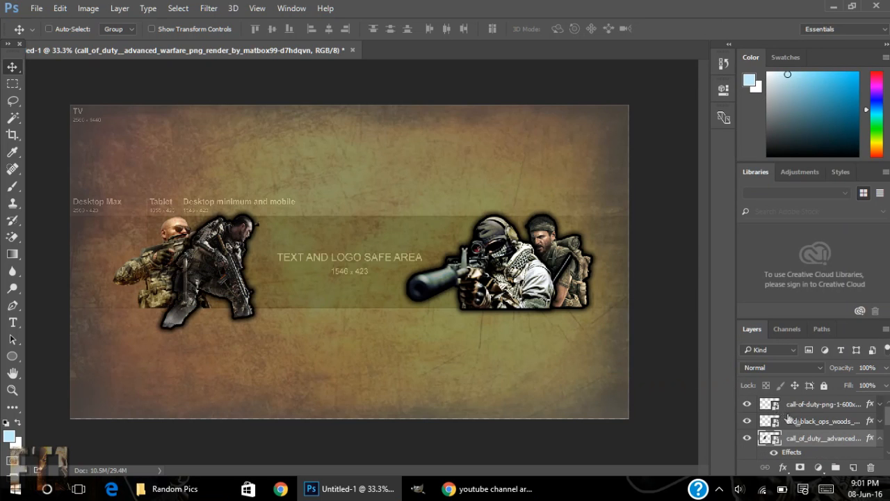
{"action": "scroll", "coordinate": [834, 417], "scroll_direction": "down", "scroll_amount": 2}
{"action": "left_click", "coordinate": [879, 405]}
{"action": "right_click", "coordinate": [830, 438]}
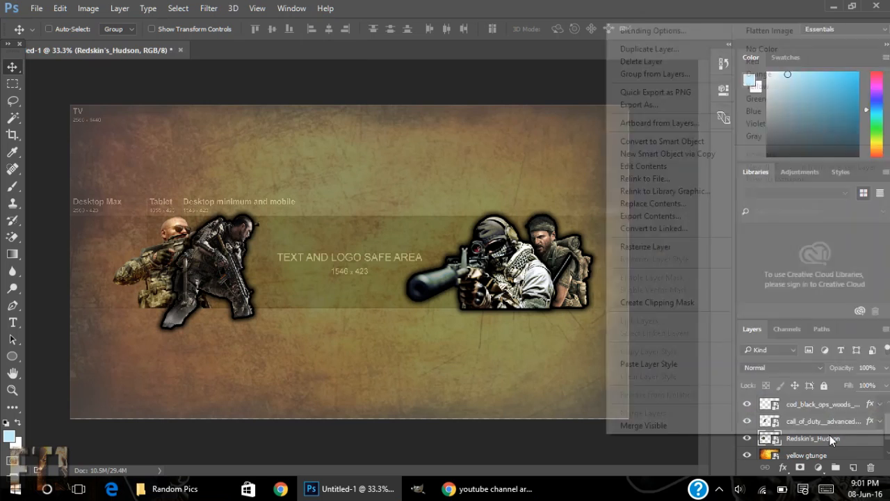
{"action": "left_click", "coordinate": [698, 363]}
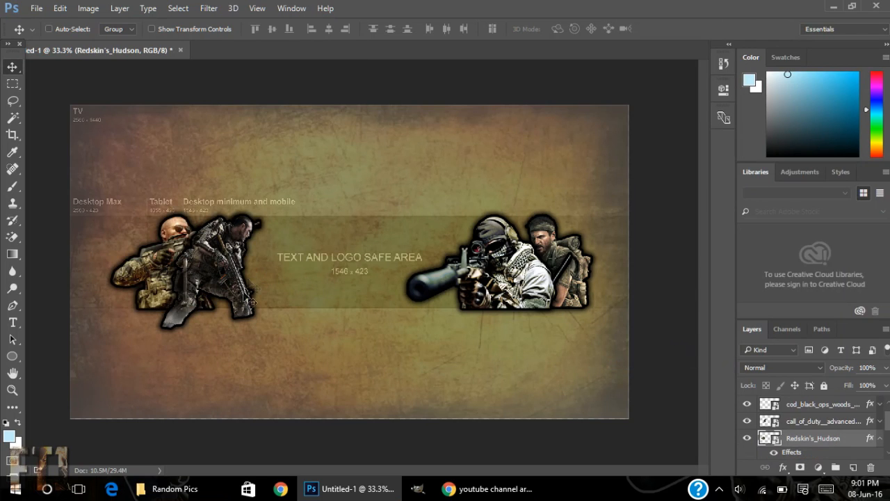
{"action": "scroll", "coordinate": [869, 414], "scroll_direction": "down", "scroll_amount": 2}
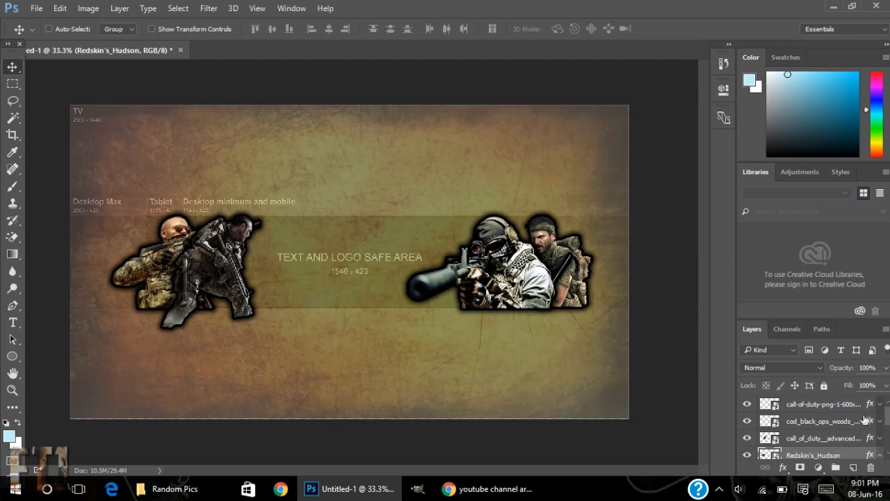
{"action": "left_click", "coordinate": [881, 405]}
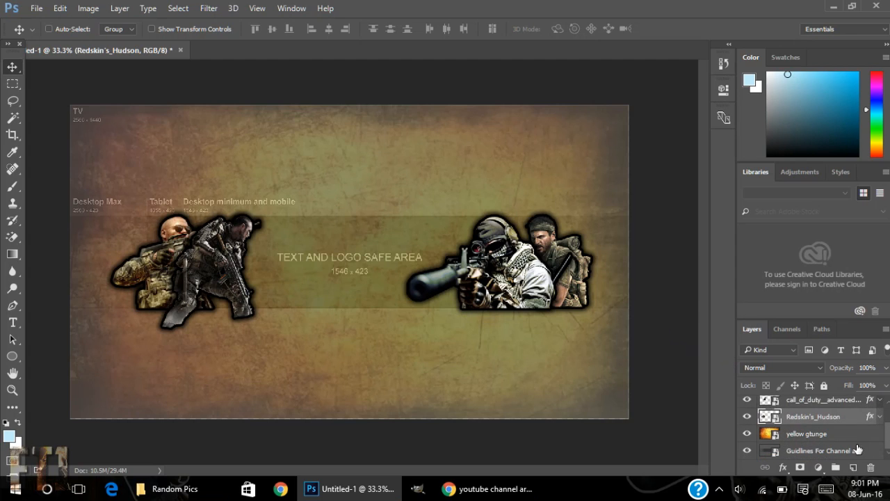
Preview the yellow gtunge background layer at 100% opacity, and set its opacity to 36%.
{"action": "left_click", "coordinate": [852, 436]}
{"action": "left_click", "coordinate": [886, 385]}
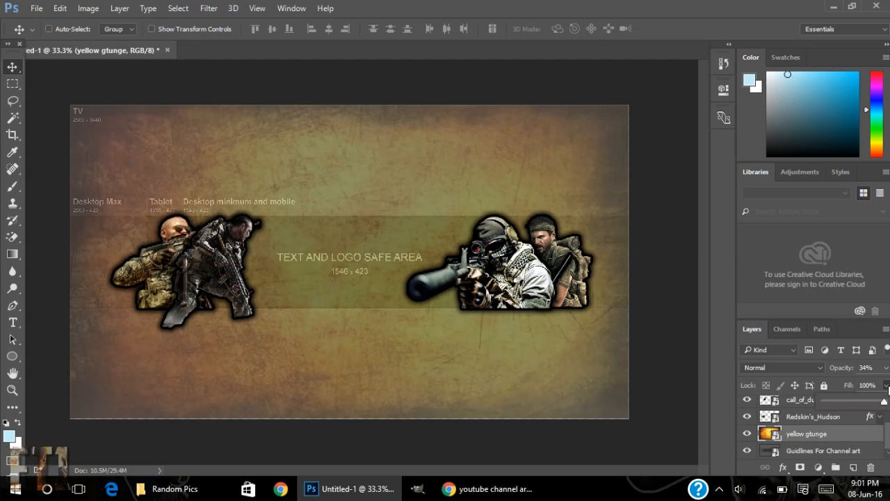
{"action": "left_click", "coordinate": [886, 367]}
{"action": "left_click_drag", "start_coordinate": [846, 385], "coordinate": [883, 385]}
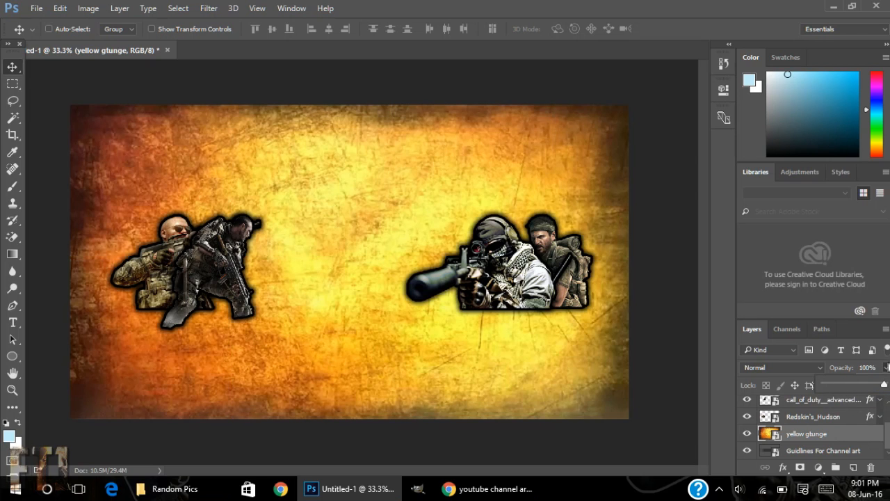
{"action": "left_click_drag", "start_coordinate": [888, 385], "coordinate": [858, 384]}
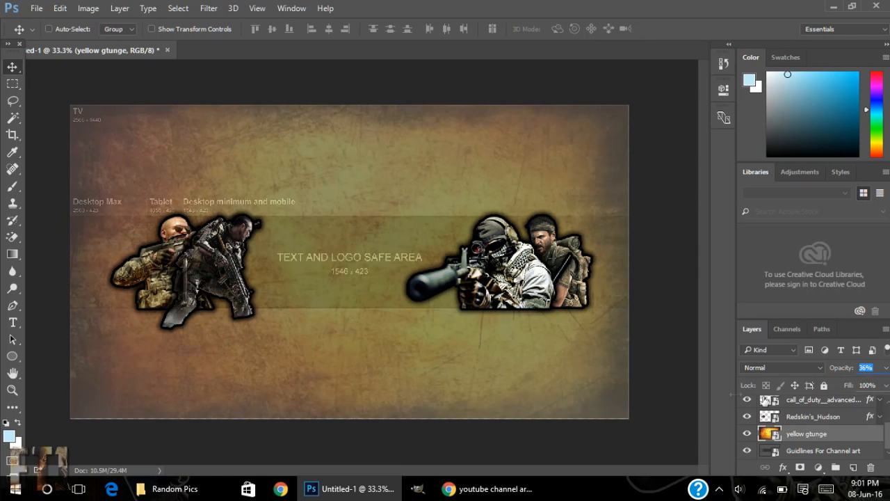
Activate the Type tool, and switch to Chrome to browse the new fonts on 1001fonts.com in a new tab.
{"action": "left_click", "coordinate": [13, 321]}
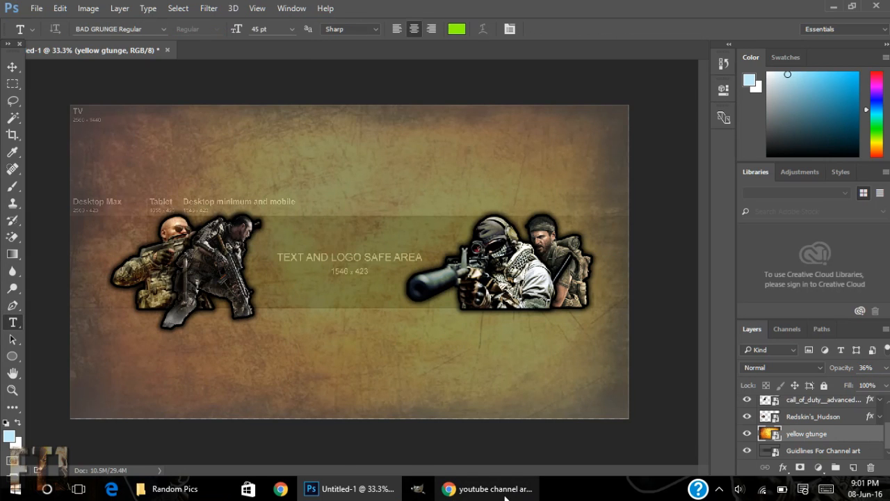
{"action": "left_click", "coordinate": [480, 489]}
{"action": "left_click", "coordinate": [391, 5]}
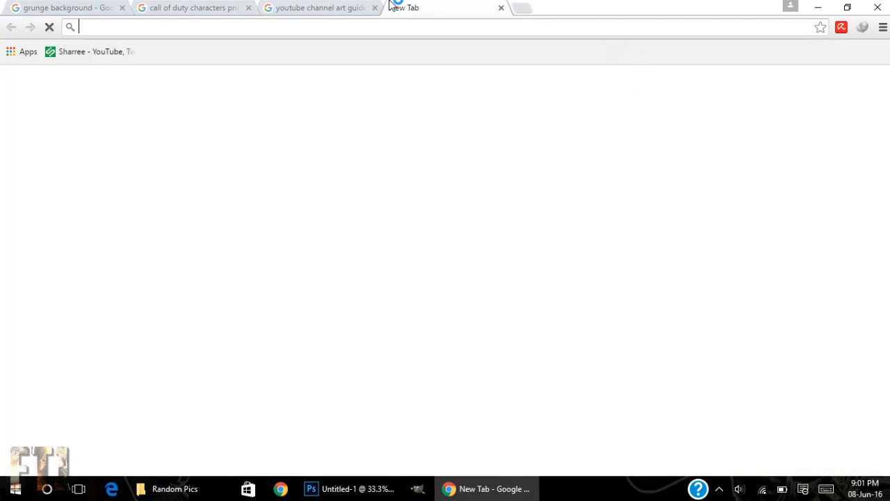
{"action": "type", "text": "1001fonts.cpm"}
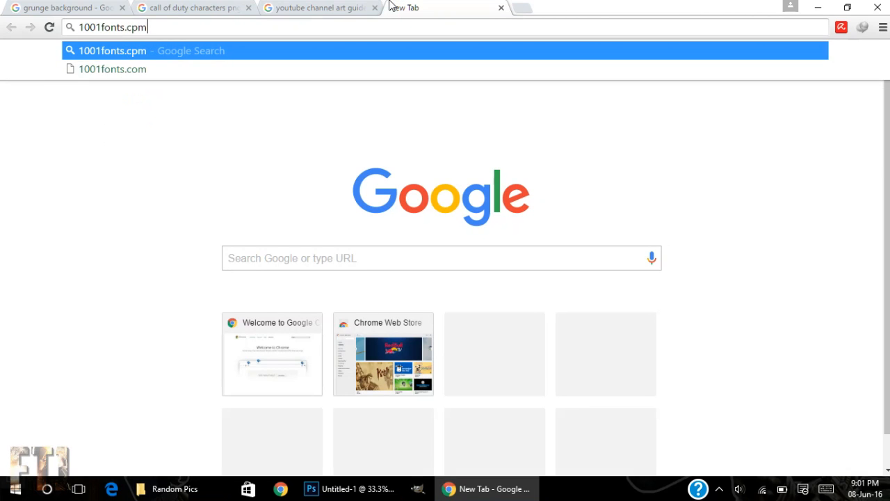
{"action": "key", "text": "BackSpace"}
{"action": "key", "text": "BackSpace"}
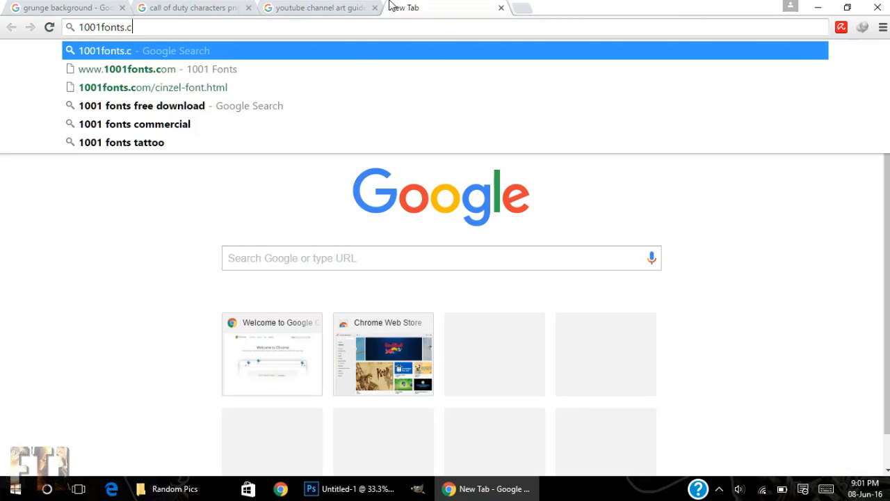
{"action": "type", "text": "om"}
{"action": "key", "text": "Return"}
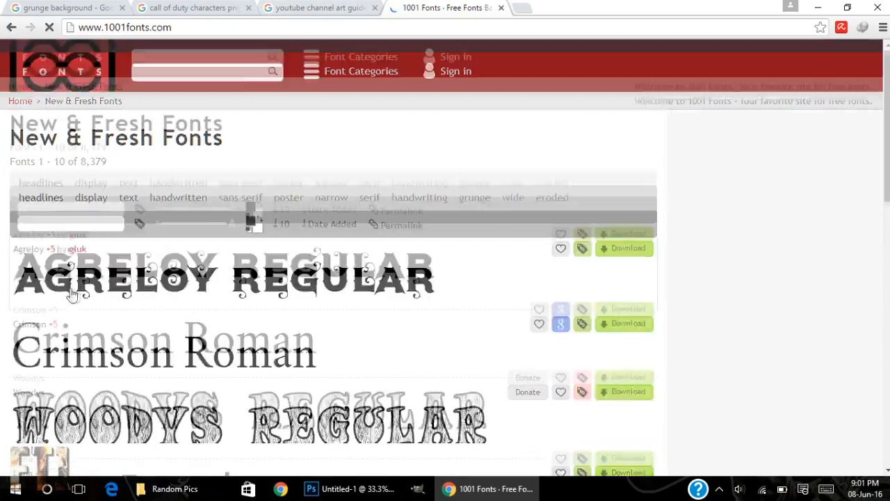
{"action": "scroll", "coordinate": [175, 291], "scroll_direction": "down", "scroll_amount": 5}
{"action": "scroll", "coordinate": [106, 291], "scroll_direction": "down", "scroll_amount": 5}
{"action": "scroll", "coordinate": [105, 291], "scroll_direction": "down", "scroll_amount": 5}
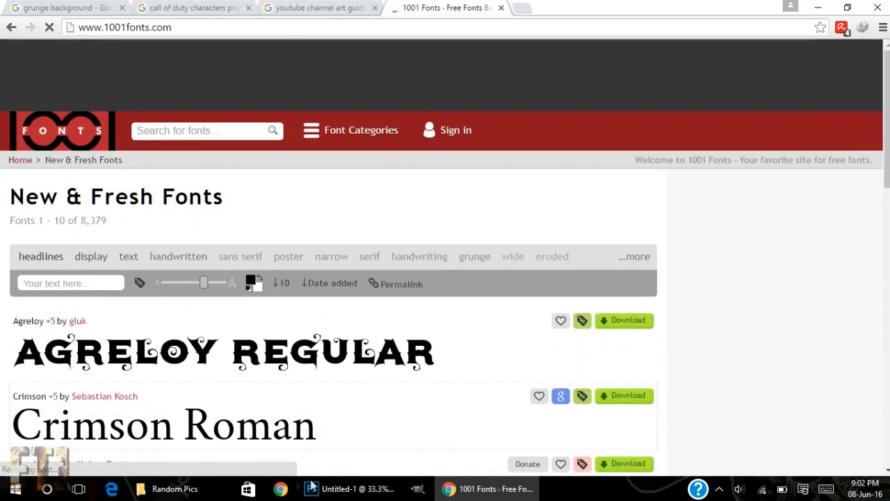
Switch back to Photoshop and set the Type tool's font to Passion Bold.
{"action": "left_click", "coordinate": [316, 488]}
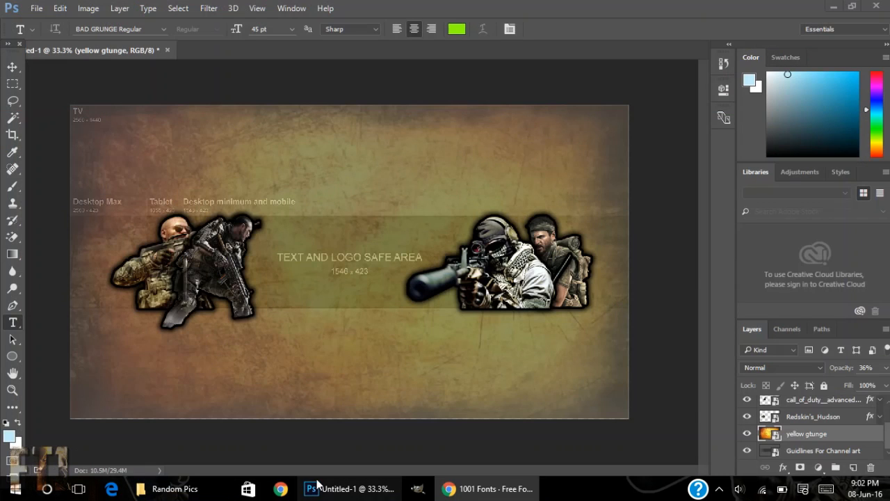
{"action": "left_click", "coordinate": [145, 28]}
{"action": "type", "text": "P"}
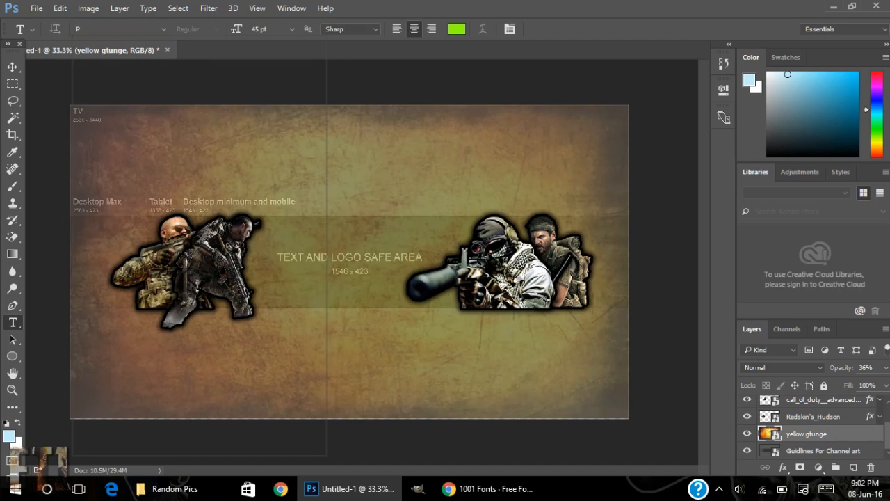
{"action": "type", "text": "as"}
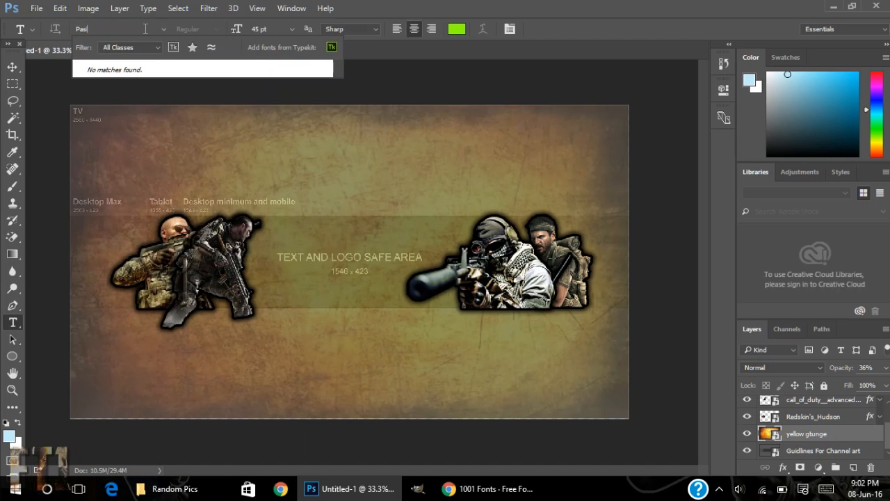
{"action": "type", "text": "i"}
{"action": "key", "text": "BackSpace"}
{"action": "left_click", "coordinate": [157, 68]}
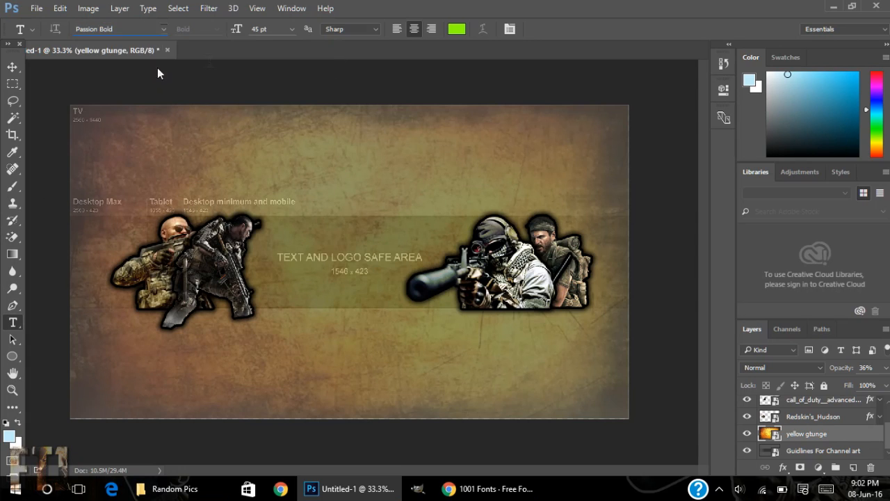
{"action": "left_click", "coordinate": [283, 232]}
{"action": "type", "text": "G"}
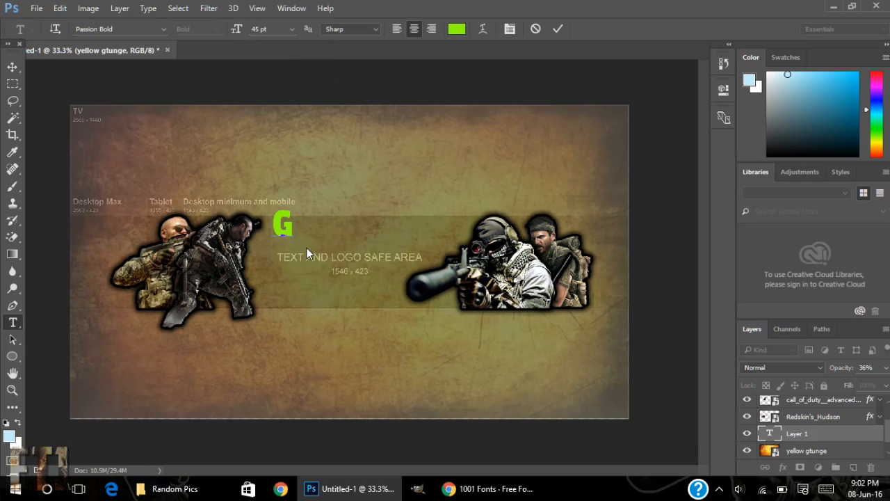
{"action": "key", "text": "ctrl+z"}
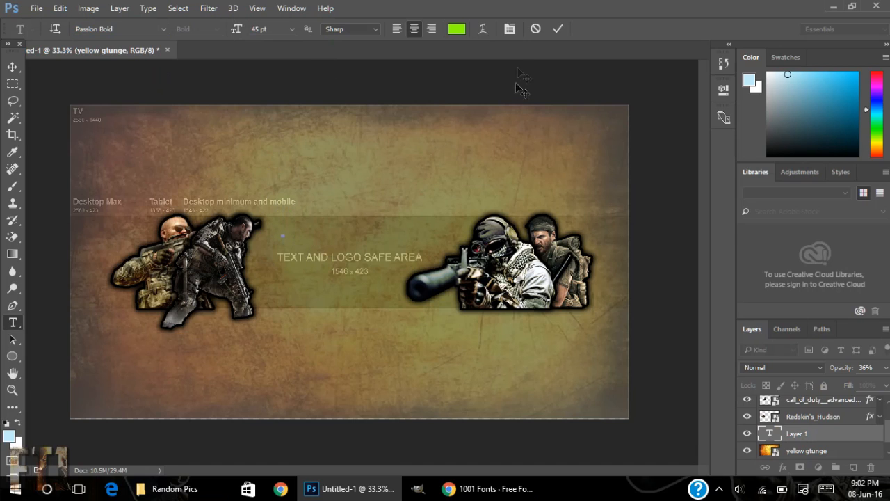
Set the yellow gtunge background layer's opacity to 100%.
{"action": "left_click", "coordinate": [838, 450]}
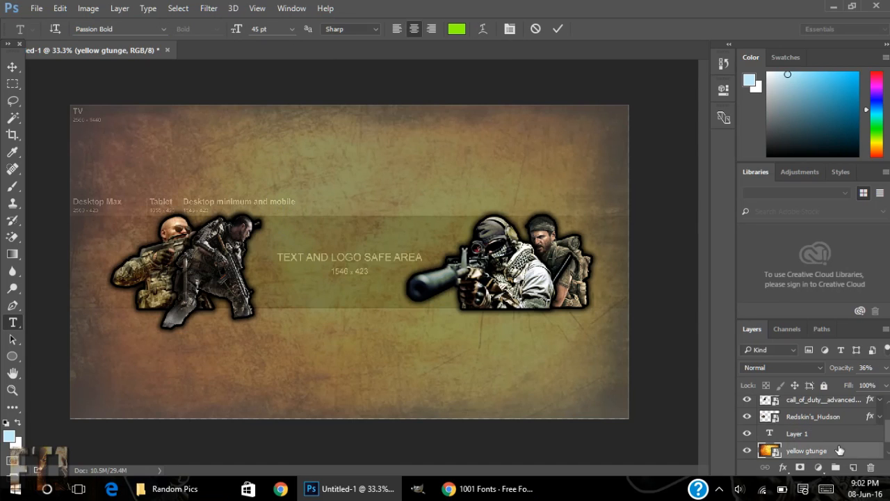
{"action": "left_click", "coordinate": [885, 368]}
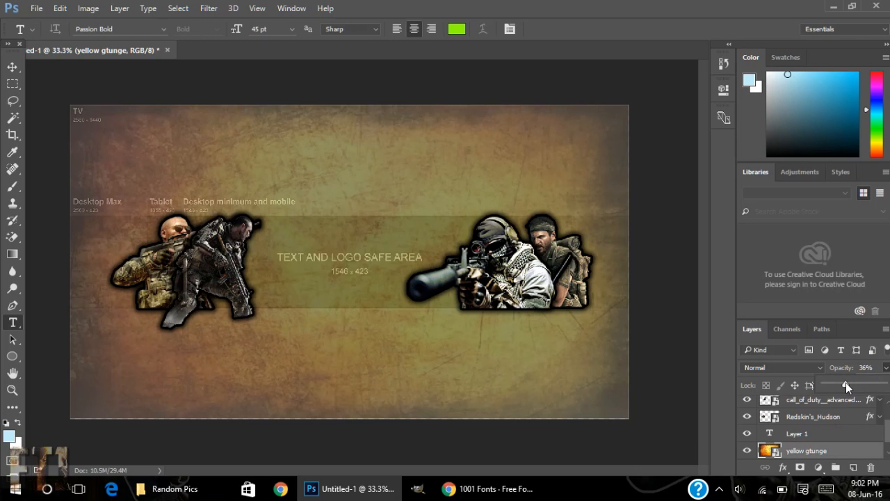
{"action": "left_click_drag", "start_coordinate": [846, 382], "coordinate": [887, 387]}
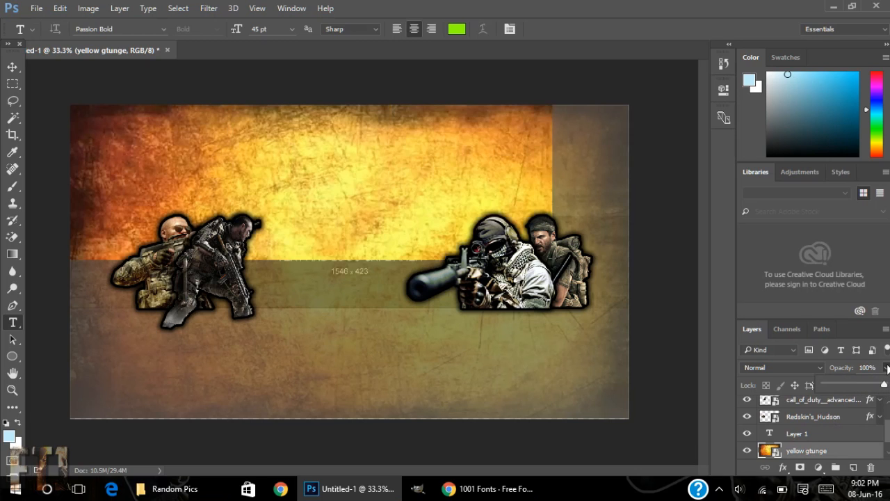
{"action": "left_click", "coordinate": [886, 369]}
Set the text colour of the empty text layer to orange f9a91e, sampled from the grunge background.
{"action": "left_click", "coordinate": [812, 432]}
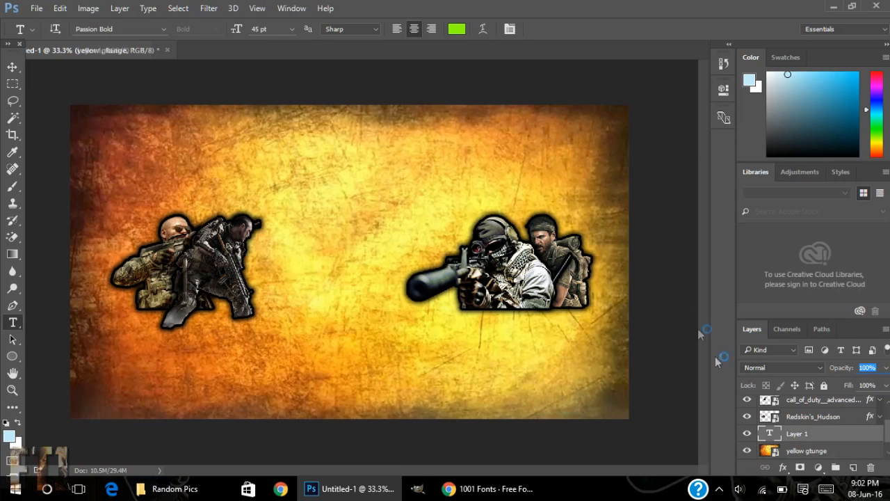
{"action": "left_click", "coordinate": [453, 31]}
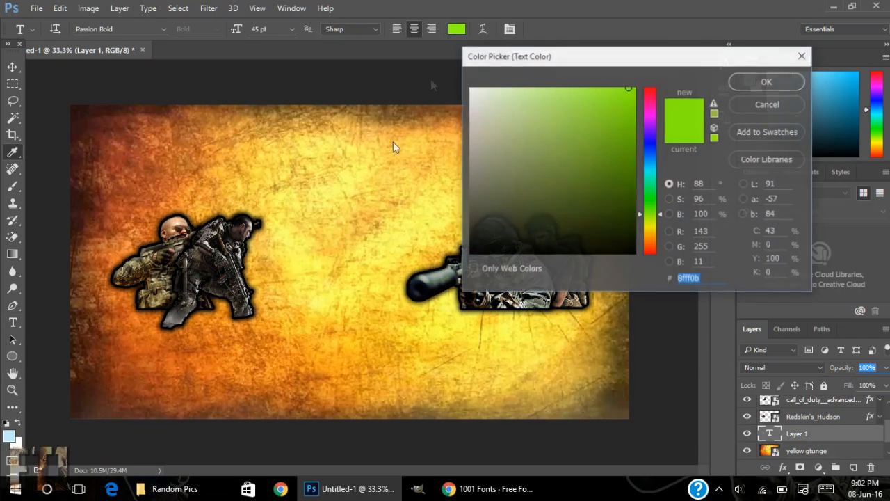
{"action": "left_click_drag", "start_coordinate": [179, 367], "coordinate": [334, 348]}
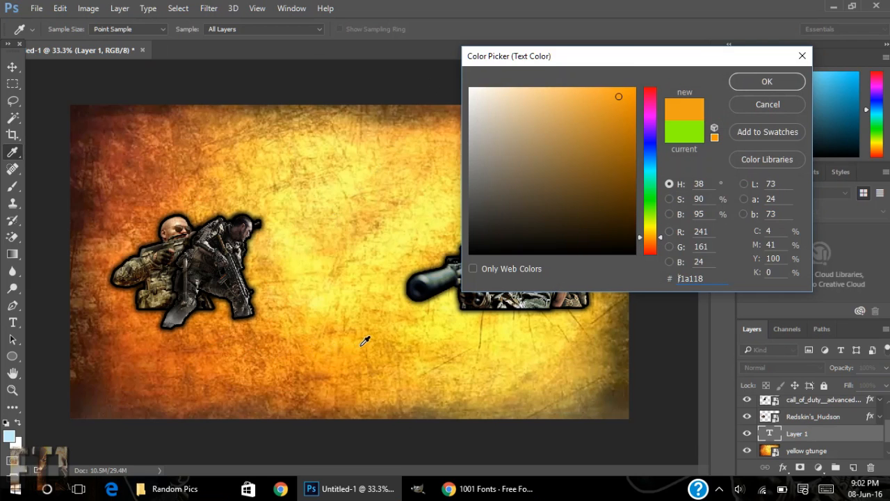
{"action": "left_click", "coordinate": [306, 374]}
{"action": "left_click", "coordinate": [341, 363]}
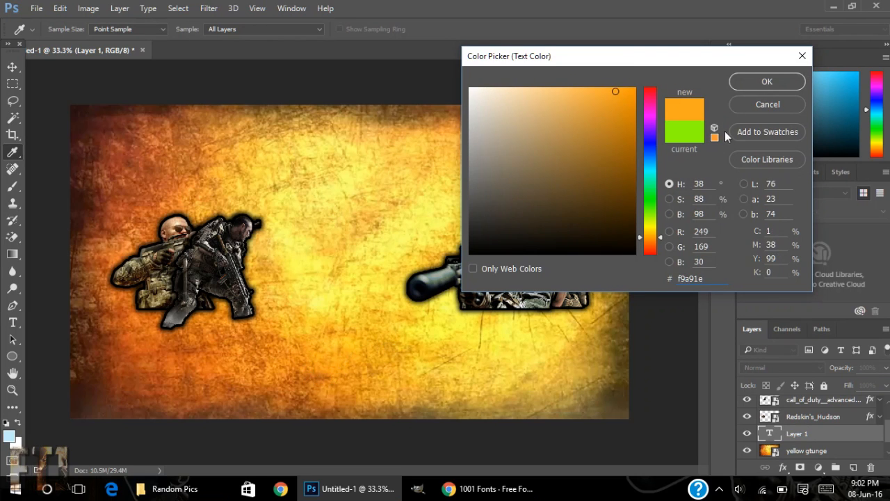
{"action": "left_click", "coordinate": [766, 82]}
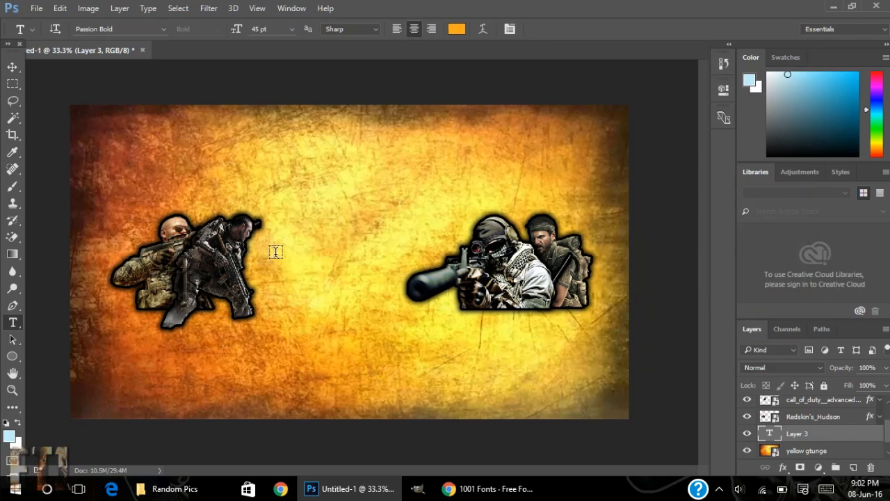
Add the title text GamerzSAS in Passion Bold, 45 pt, and move it between the two character groups.
{"action": "left_click", "coordinate": [277, 252]}
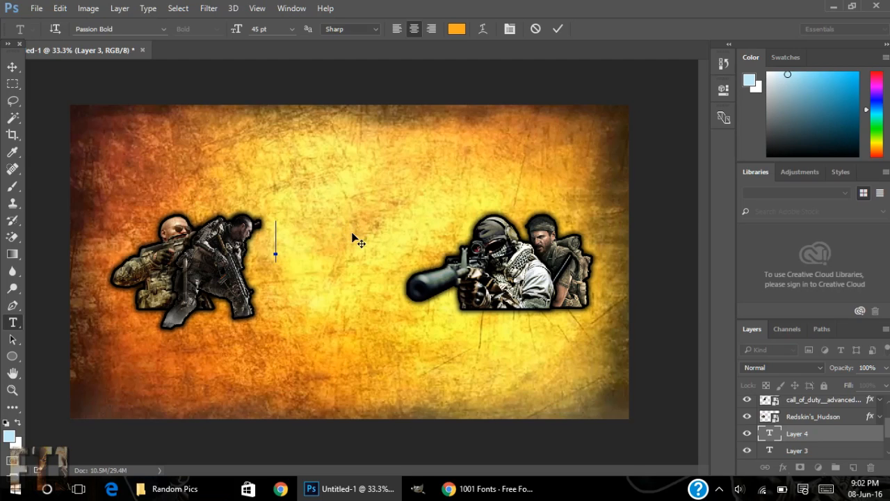
{"action": "type", "text": "Gamerz"}
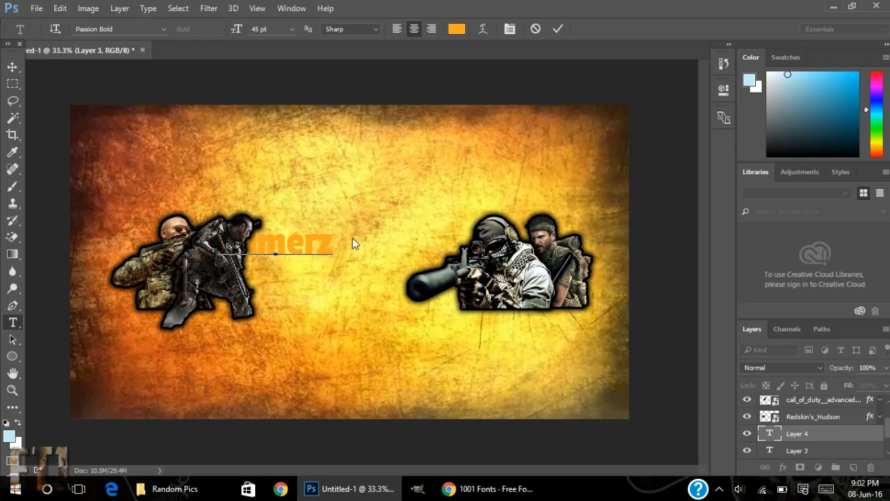
{"action": "type", "text": "SASAS"}
{"action": "left_click", "coordinate": [13, 68]}
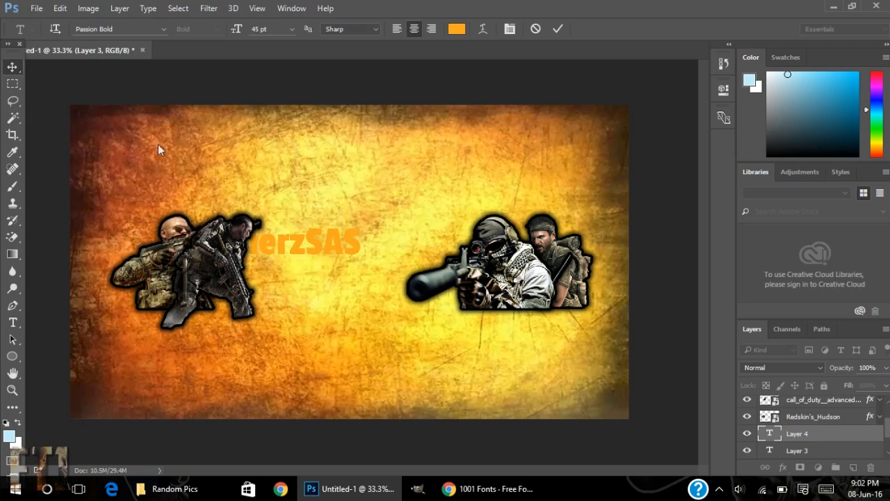
{"action": "left_click_drag", "start_coordinate": [341, 247], "coordinate": [411, 243]}
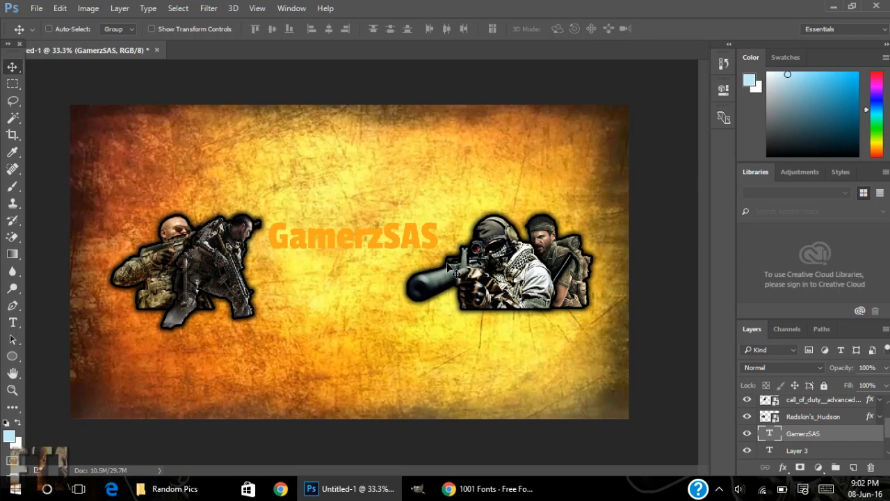
Change the colour of the GamerzSAS title text to the brighter orange ffa200.
{"action": "right_click", "coordinate": [799, 434]}
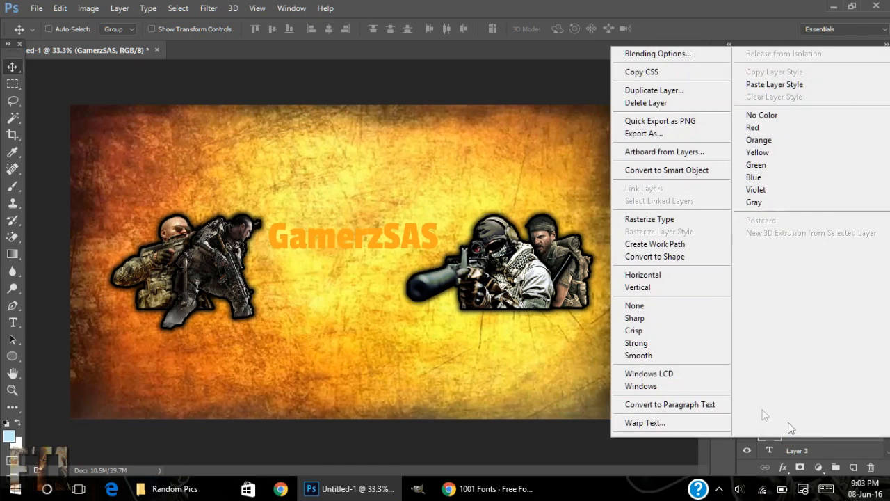
{"action": "left_click", "coordinate": [678, 6]}
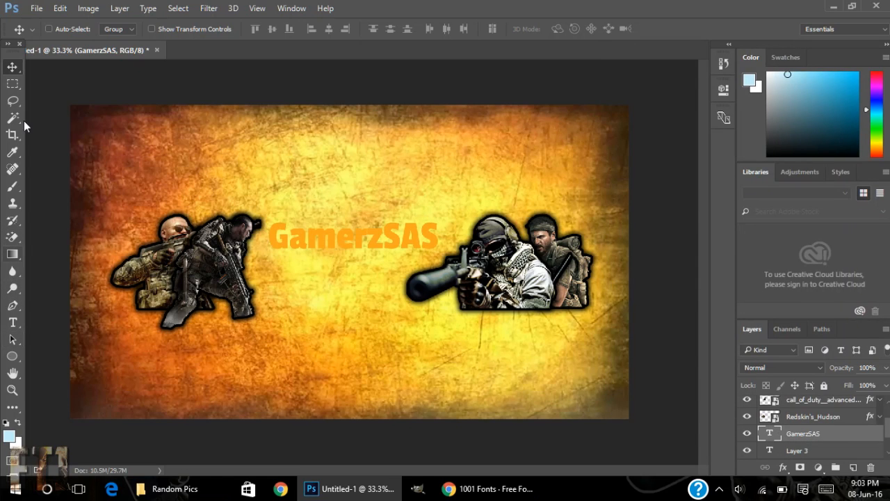
{"action": "left_click", "coordinate": [13, 322]}
{"action": "double_click", "coordinate": [295, 248]}
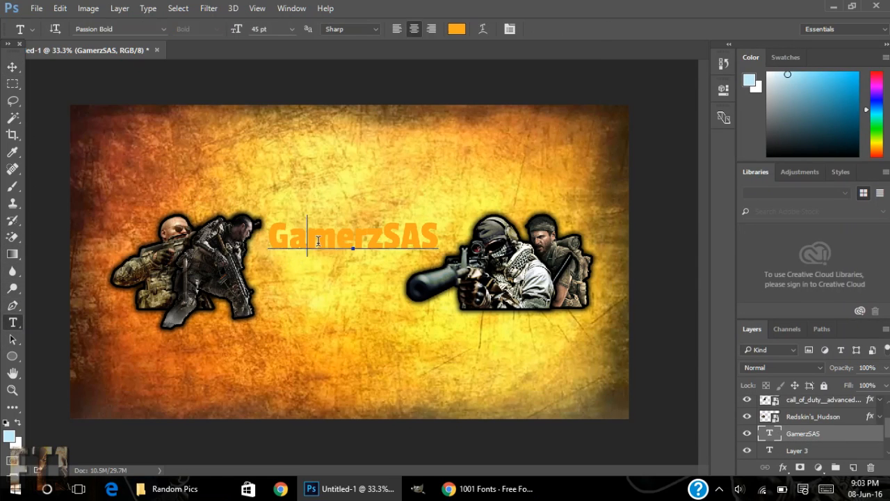
{"action": "left_click", "coordinate": [456, 28]}
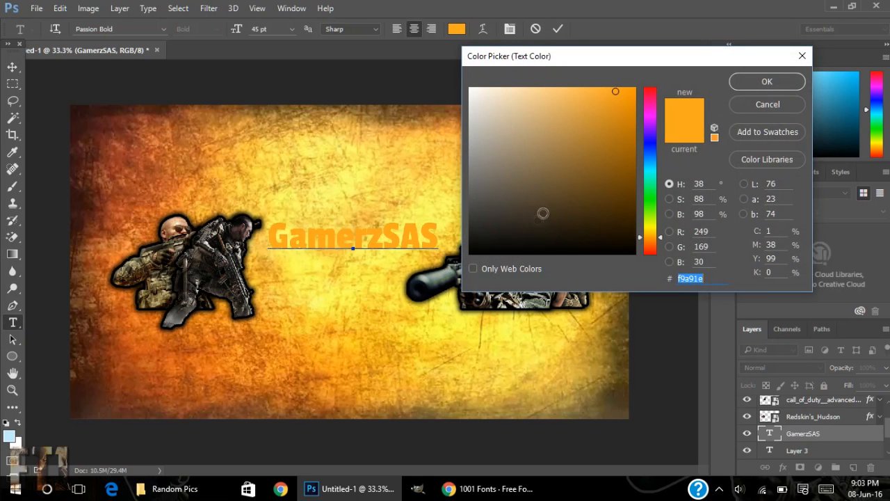
{"action": "left_click", "coordinate": [632, 93]}
{"action": "left_click_drag", "start_coordinate": [633, 93], "coordinate": [634, 87]}
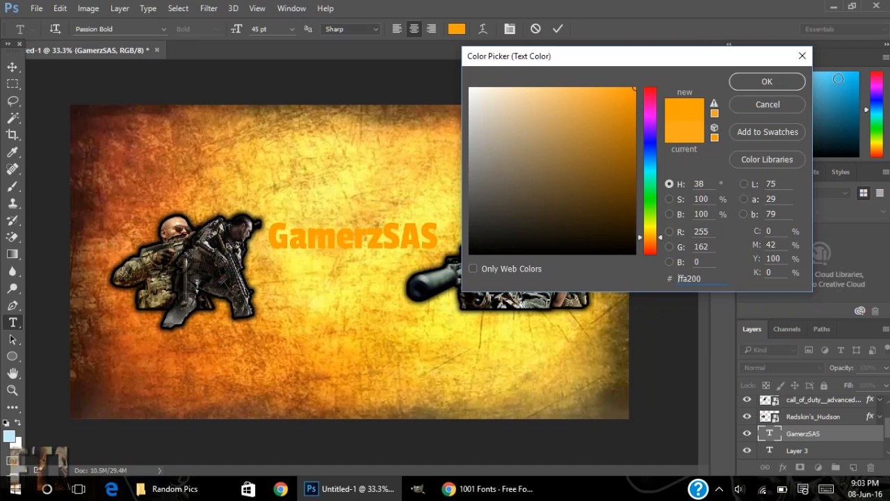
{"action": "left_click", "coordinate": [797, 83]}
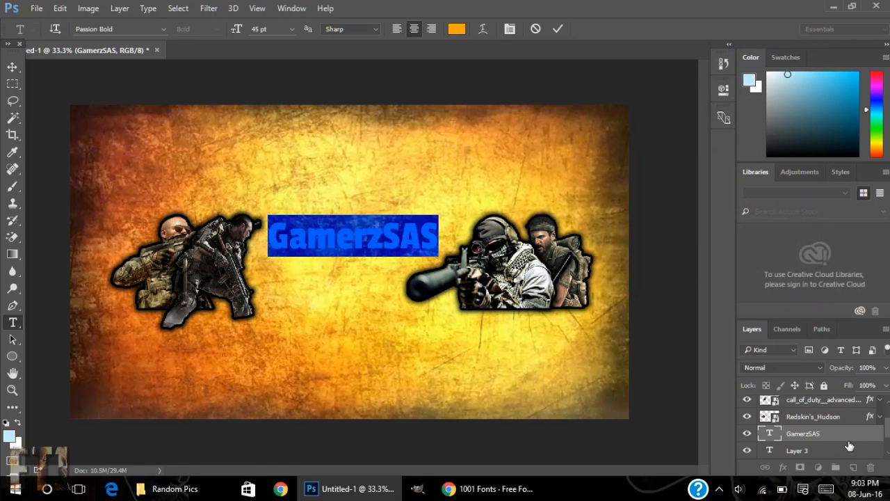
Apply Bevel & Emboss to the GamerzSAS layer with the Inner Bevel style, Smooth technique, and Contour and Texture enabled.
{"action": "right_click", "coordinate": [849, 437]}
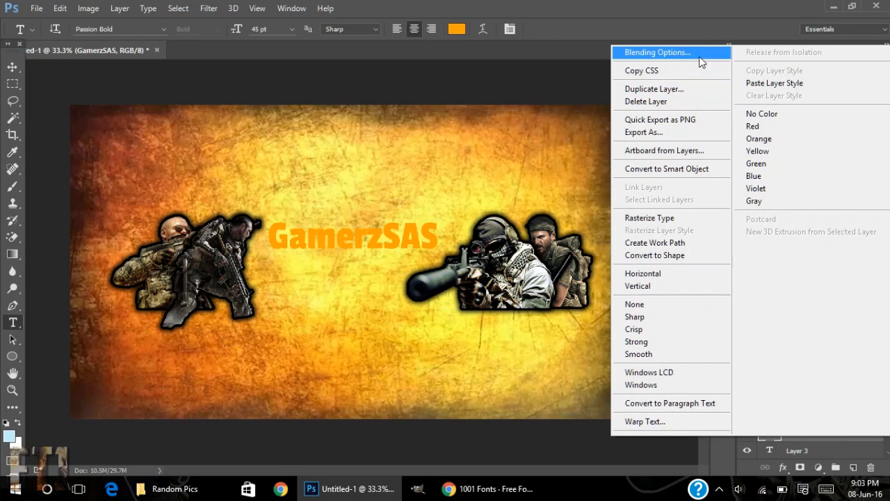
{"action": "left_click", "coordinate": [657, 52]}
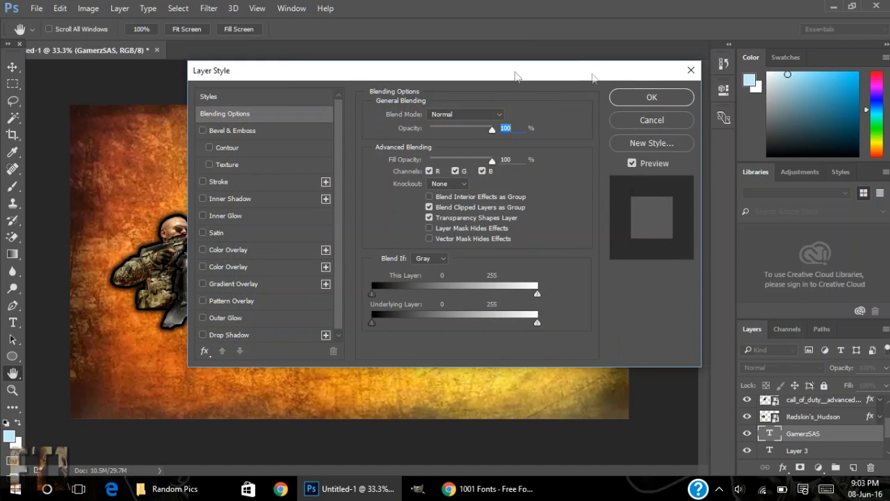
{"action": "left_click_drag", "start_coordinate": [518, 75], "coordinate": [864, 74]}
{"action": "left_click", "coordinate": [547, 130]}
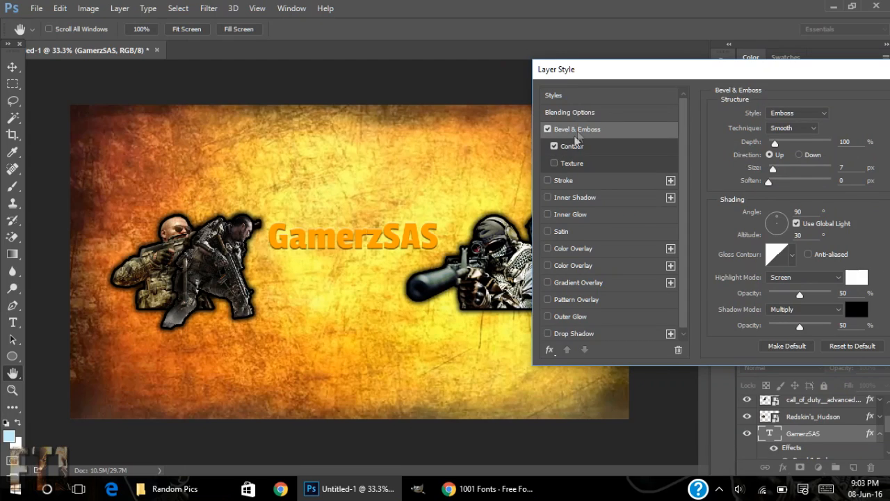
{"action": "left_click", "coordinate": [797, 118]}
{"action": "left_click", "coordinate": [805, 114]}
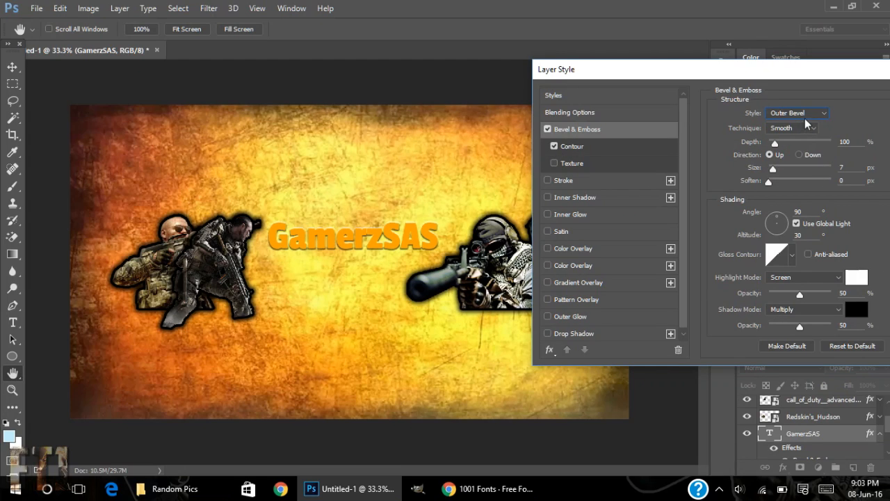
{"action": "left_click", "coordinate": [806, 120]}
{"action": "left_click", "coordinate": [799, 129]}
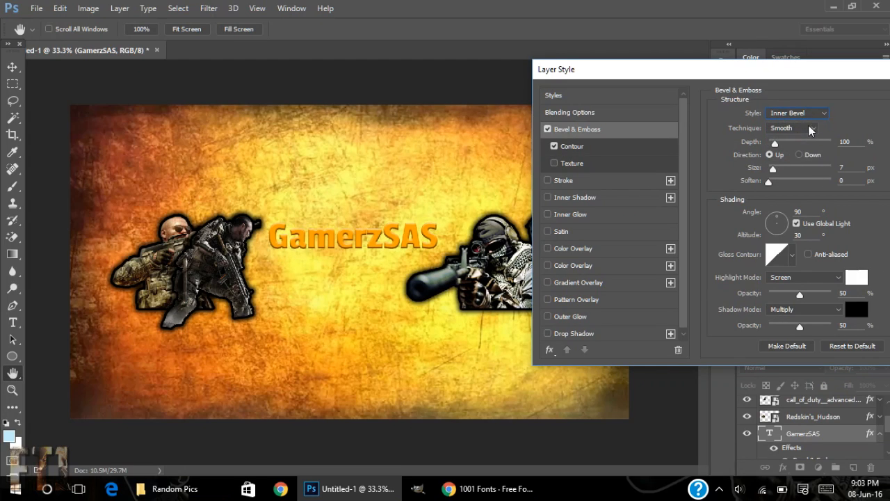
Add a 9 px black outside stroke and a Multiply drop shadow with 51% spread to the GamerzSAS text.
{"action": "left_click", "coordinate": [548, 180]}
{"action": "left_click", "coordinate": [560, 180]}
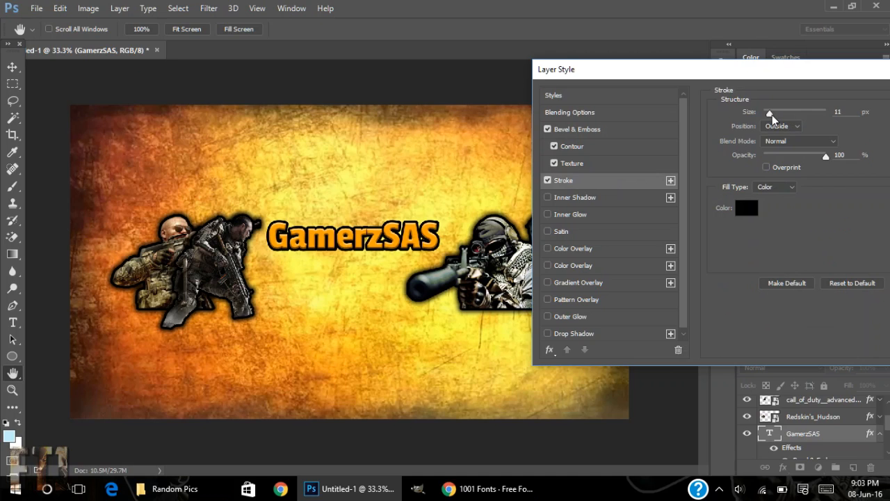
{"action": "left_click_drag", "start_coordinate": [772, 115], "coordinate": [769, 114]}
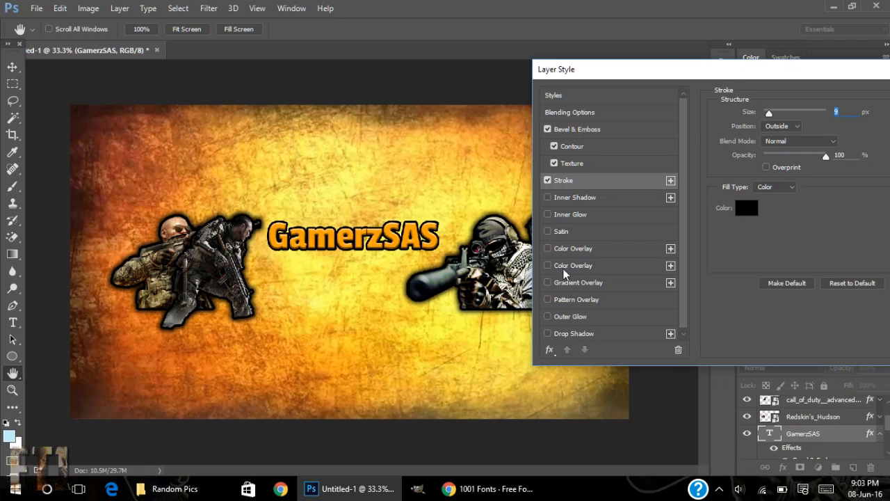
{"action": "left_click", "coordinate": [551, 333]}
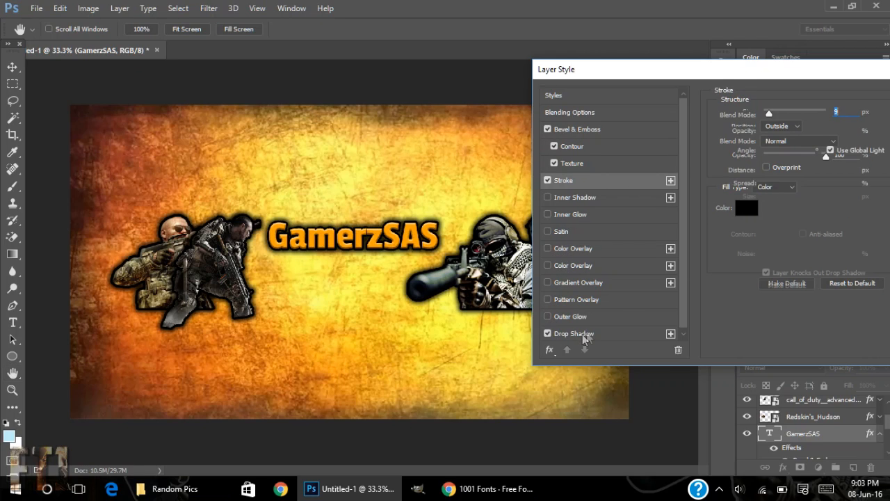
{"action": "left_click_drag", "start_coordinate": [794, 187], "coordinate": [796, 188]}
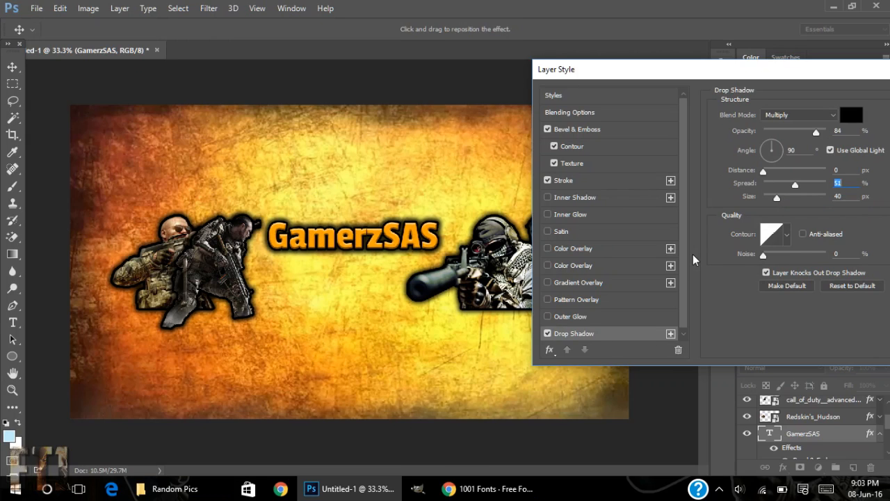
Add a black-to-white Linear Burn gradient overlay at 28% opacity to the GamerzSAS text and apply the layer style.
{"action": "left_click", "coordinate": [548, 283]}
{"action": "left_click", "coordinate": [576, 283]}
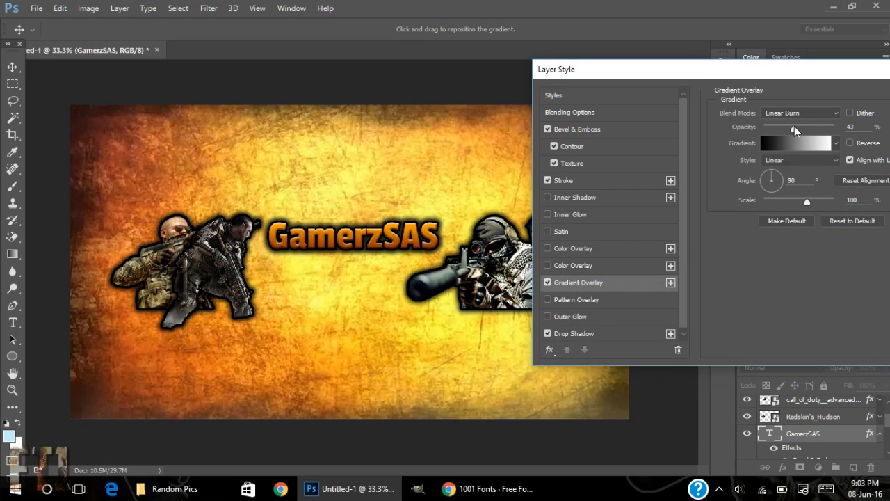
{"action": "left_click_drag", "start_coordinate": [795, 130], "coordinate": [791, 130]}
{"action": "left_click", "coordinate": [808, 111]}
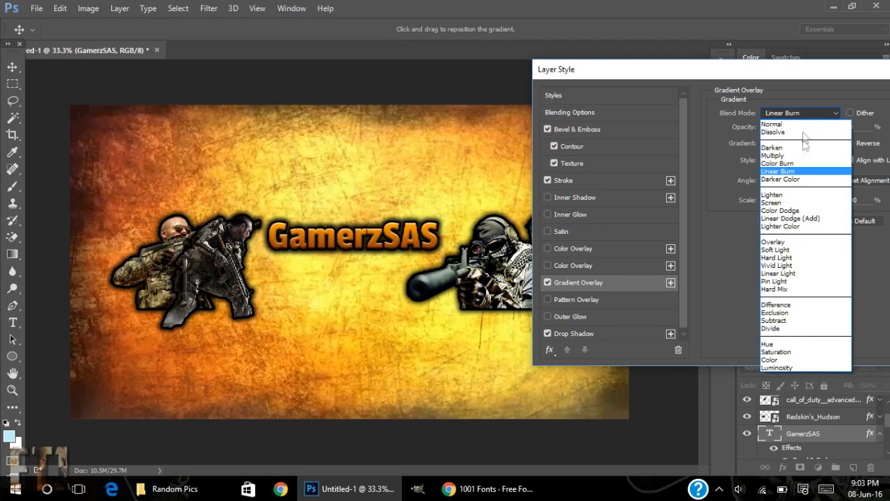
{"action": "left_click", "coordinate": [810, 169]}
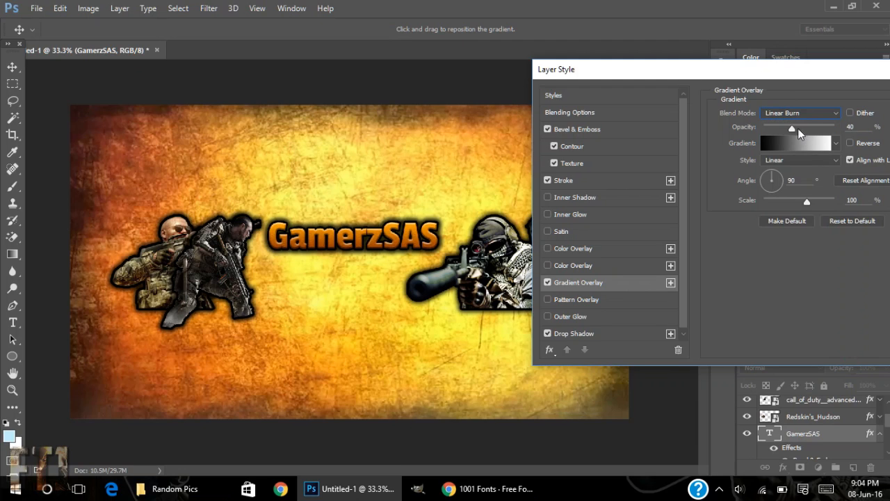
{"action": "left_click_drag", "start_coordinate": [791, 127], "coordinate": [783, 127]}
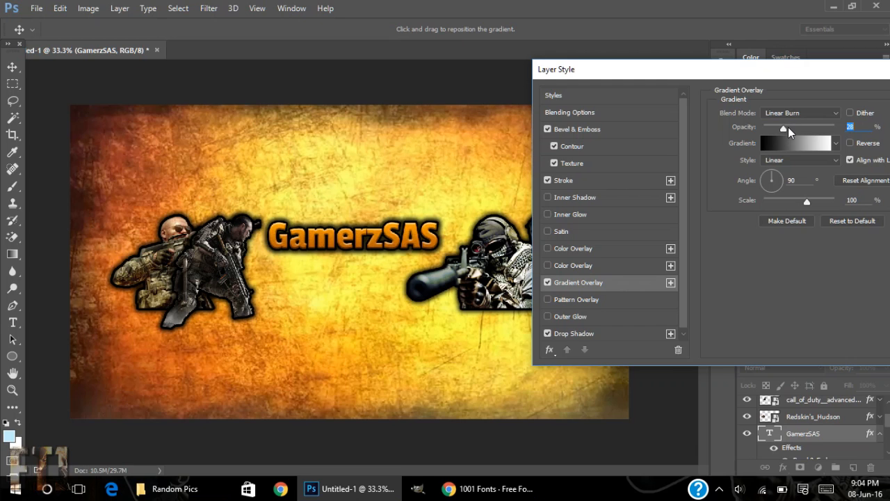
{"action": "left_click_drag", "start_coordinate": [824, 75], "coordinate": [736, 68]}
{"action": "left_click", "coordinate": [878, 91]}
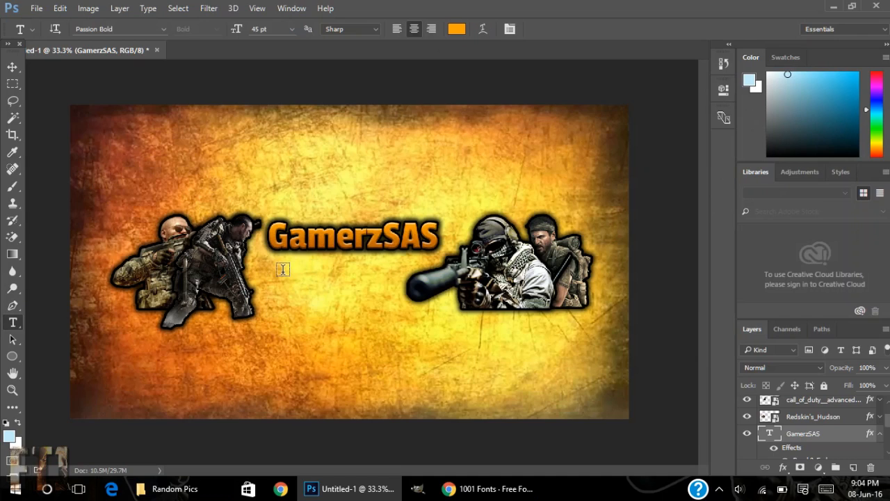
Add the tagline text "Gaming At It's Best" in 25 pt Passion Bold beneath the GamerzSAS title.
{"action": "left_click", "coordinate": [283, 269]}
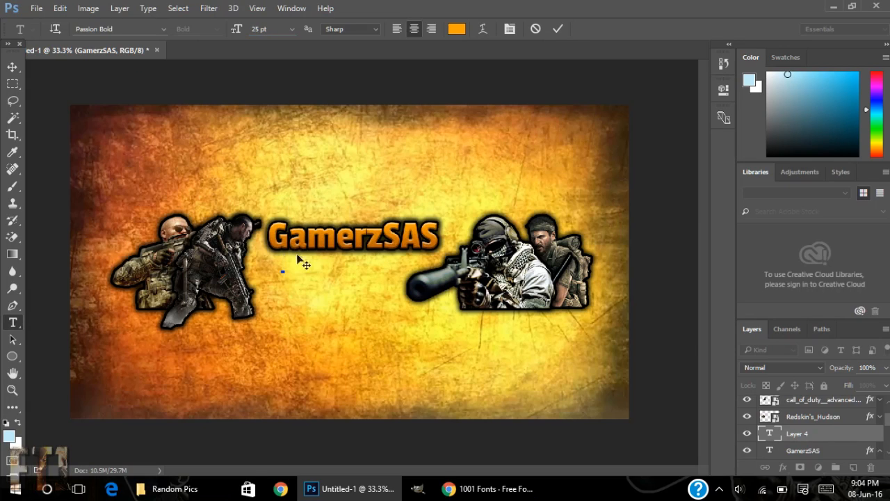
{"action": "type", "text": "Ga"}
{"action": "type", "text": "ming"}
{"action": "type", "text": " At It"}
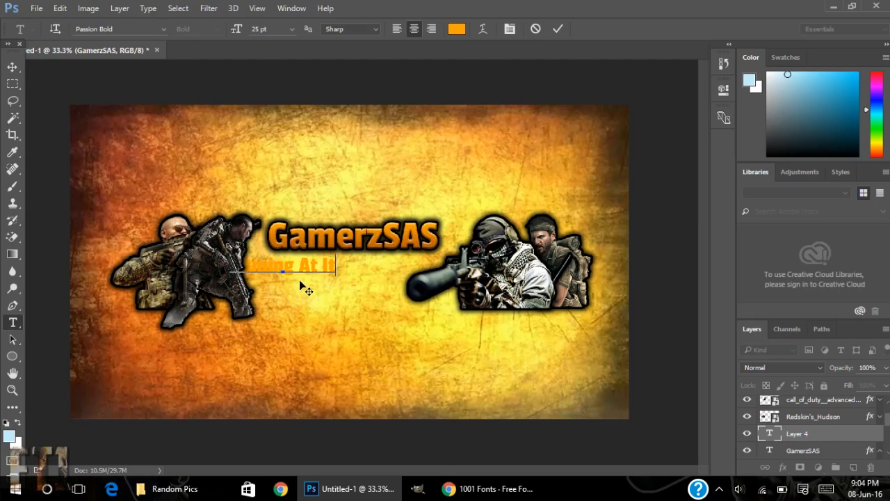
{"action": "type", "text": "'s Best"}
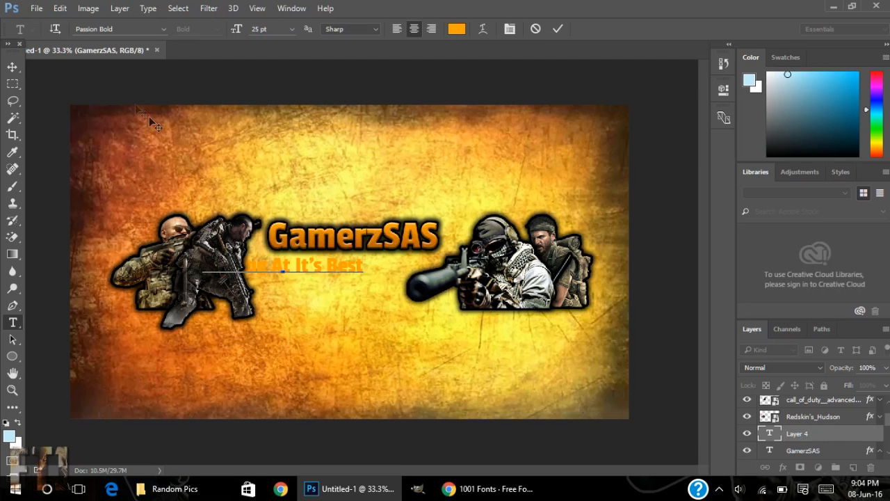
{"action": "left_click", "coordinate": [12, 67]}
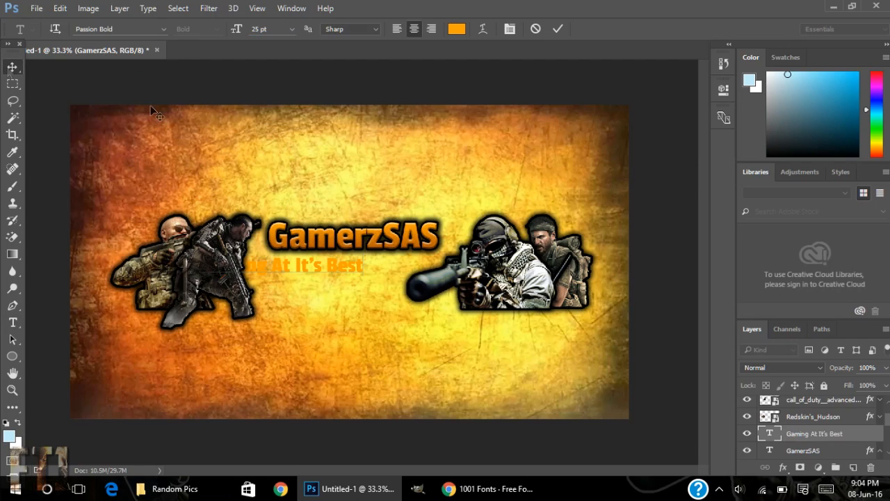
Scale the Gaming At It's Best tagline to about 93% and position it directly under the GamerzSAS title.
{"action": "left_click_drag", "start_coordinate": [361, 268], "coordinate": [417, 276]}
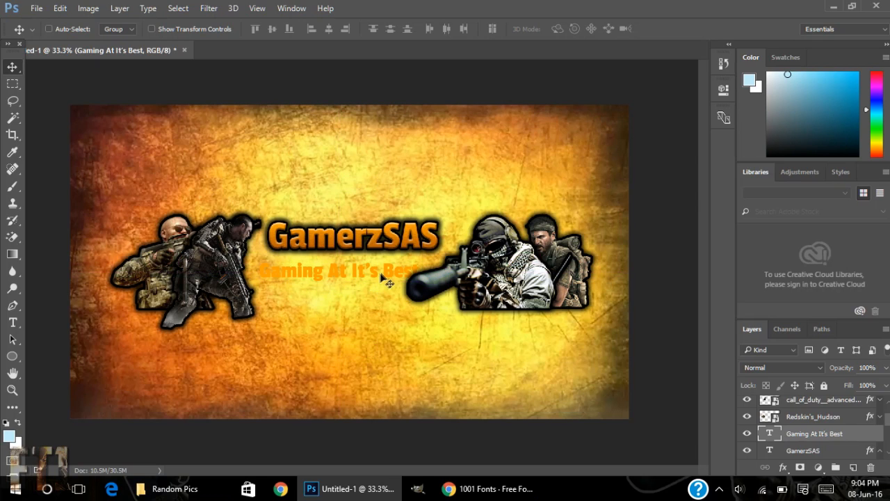
{"action": "key", "text": "ctrl+t"}
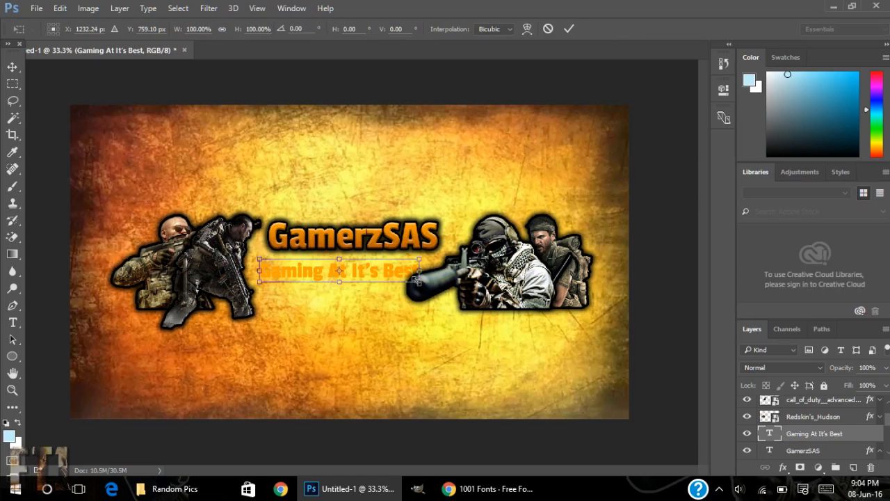
{"action": "left_click_drag", "start_coordinate": [416, 280], "coordinate": [407, 272]}
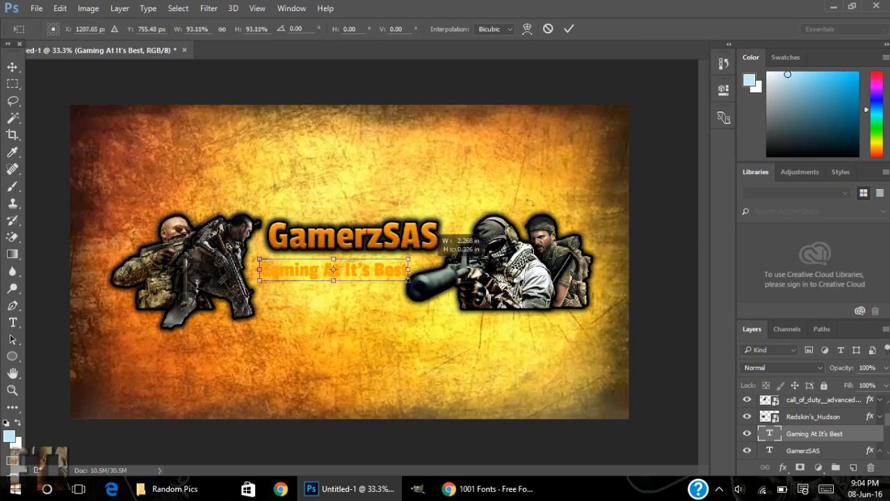
{"action": "left_click", "coordinate": [568, 30]}
{"action": "left_click_drag", "start_coordinate": [377, 275], "coordinate": [388, 270]}
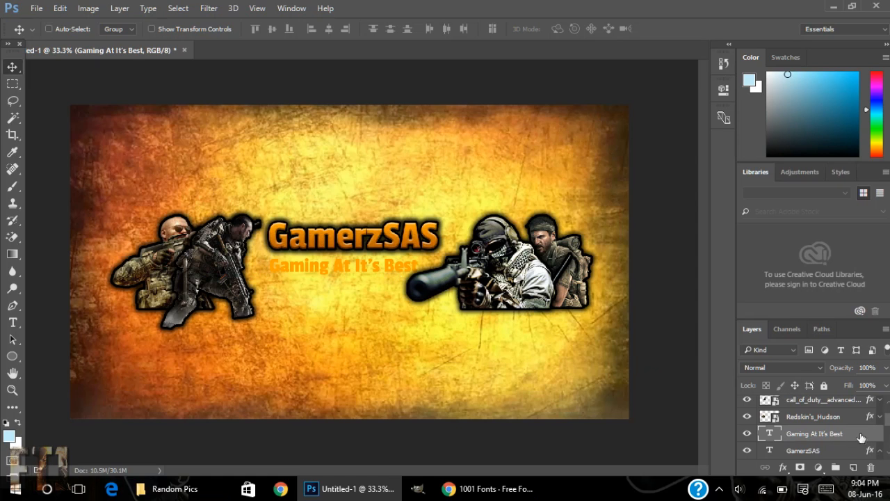
Enable Bevel & Emboss with Contour and Texture in the Gaming At It's Best layer's style.
{"action": "right_click", "coordinate": [837, 440]}
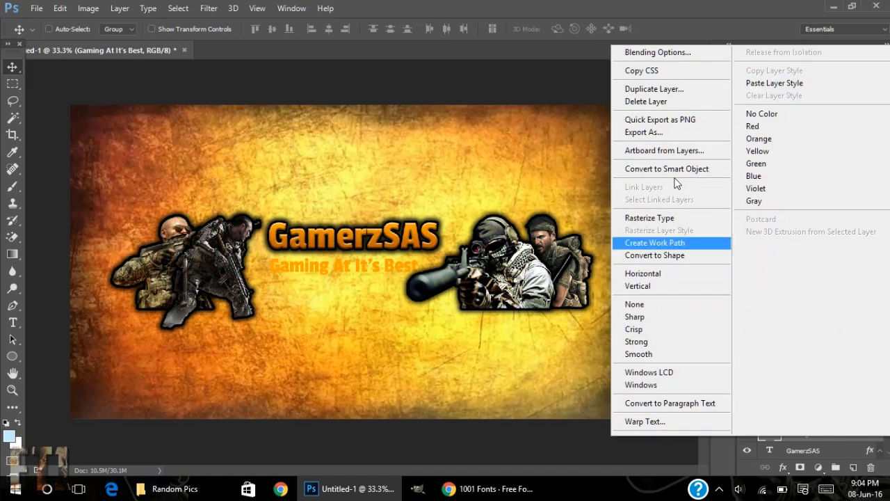
{"action": "left_click", "coordinate": [678, 54]}
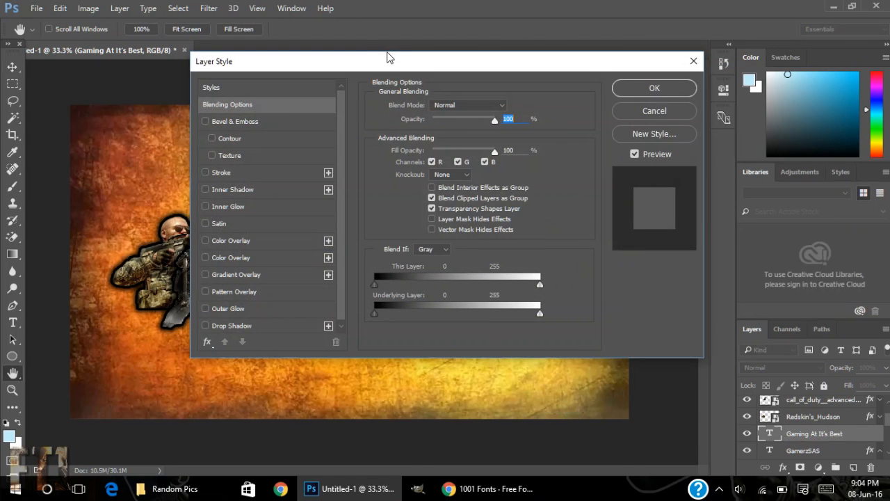
{"action": "left_click_drag", "start_coordinate": [407, 73], "coordinate": [677, 68]}
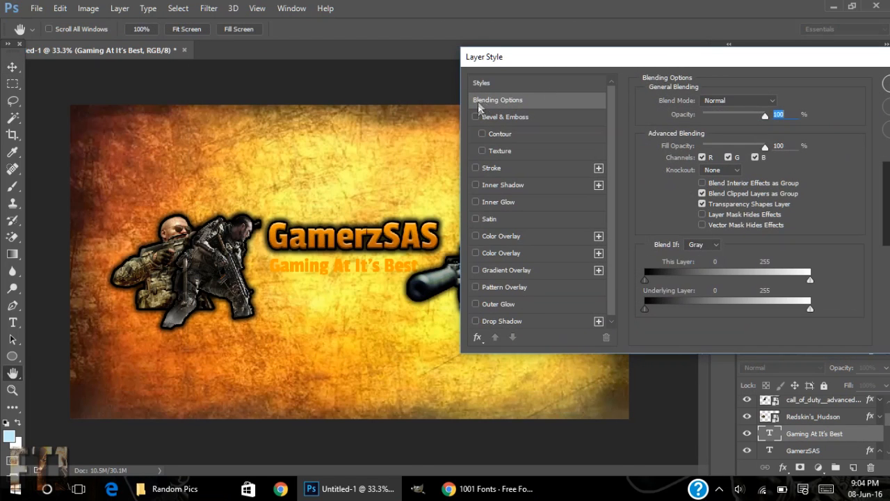
{"action": "left_click", "coordinate": [481, 118]}
{"action": "left_click", "coordinate": [482, 134]}
{"action": "left_click", "coordinate": [482, 152]}
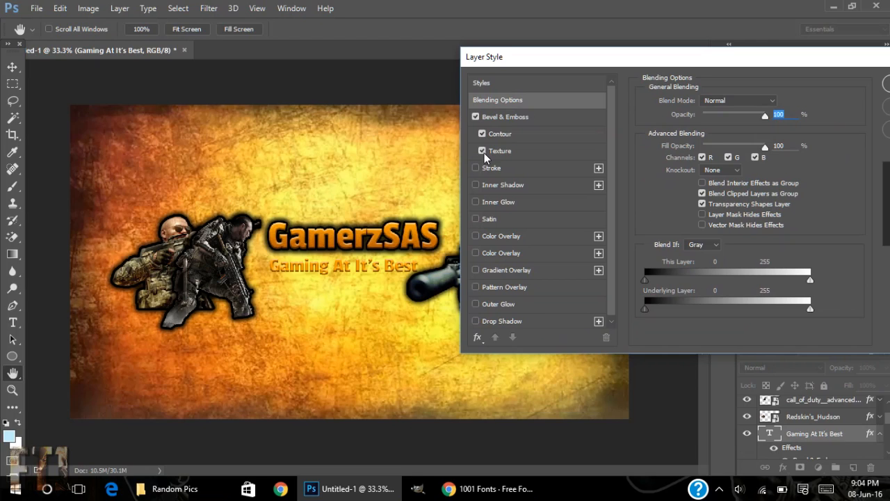
Add a 7 px black outside stroke and a Multiply drop shadow with 36% spread to the tagline, with Outer Glow enabled.
{"action": "left_click", "coordinate": [476, 168]}
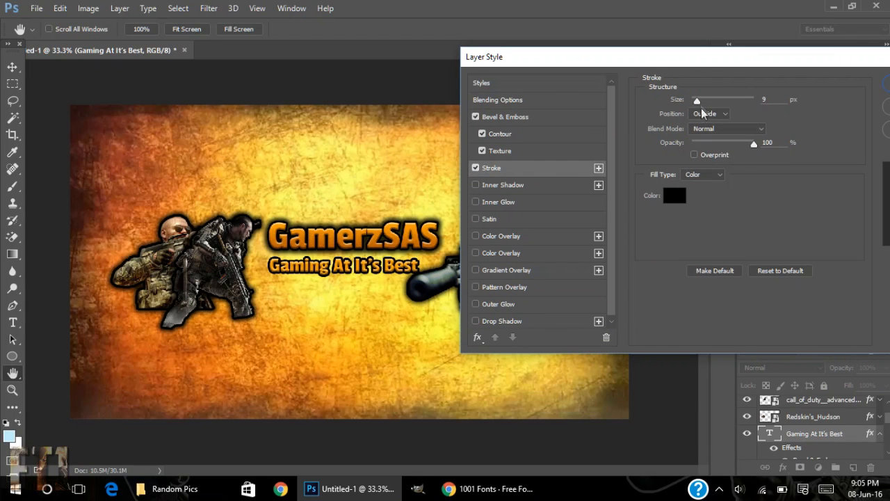
{"action": "left_click_drag", "start_coordinate": [698, 100], "coordinate": [695, 100]}
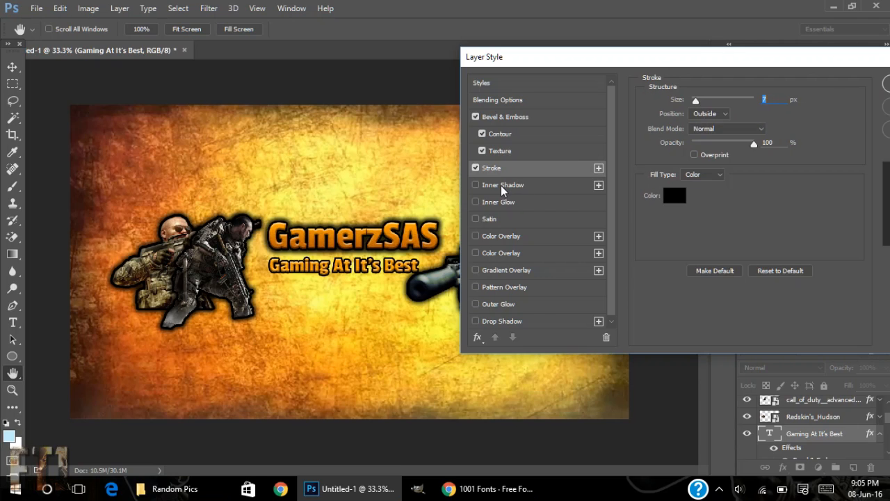
{"action": "left_click", "coordinate": [476, 321]}
{"action": "left_click", "coordinate": [496, 325]}
{"action": "left_click_drag", "start_coordinate": [722, 168], "coordinate": [716, 171]}
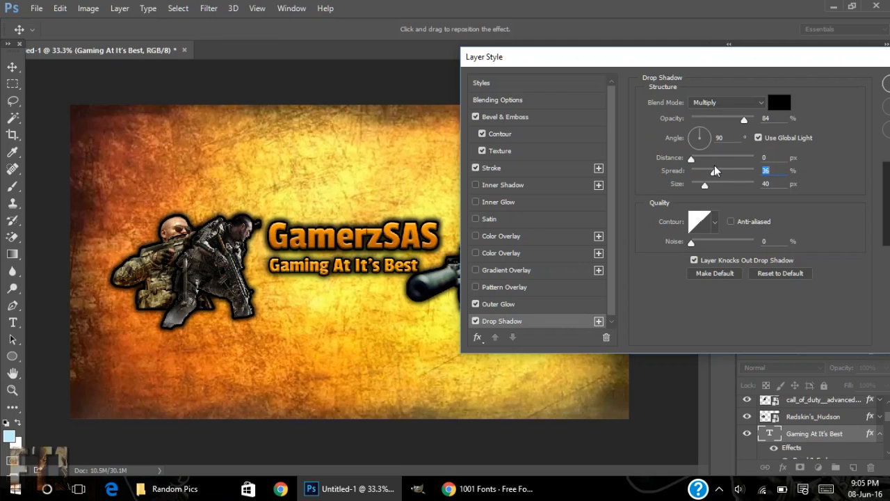
Add a black-to-white Linear Burn gradient overlay at 28% opacity to the tagline and apply the layer style.
{"action": "left_click", "coordinate": [476, 270]}
{"action": "left_click", "coordinate": [508, 273]}
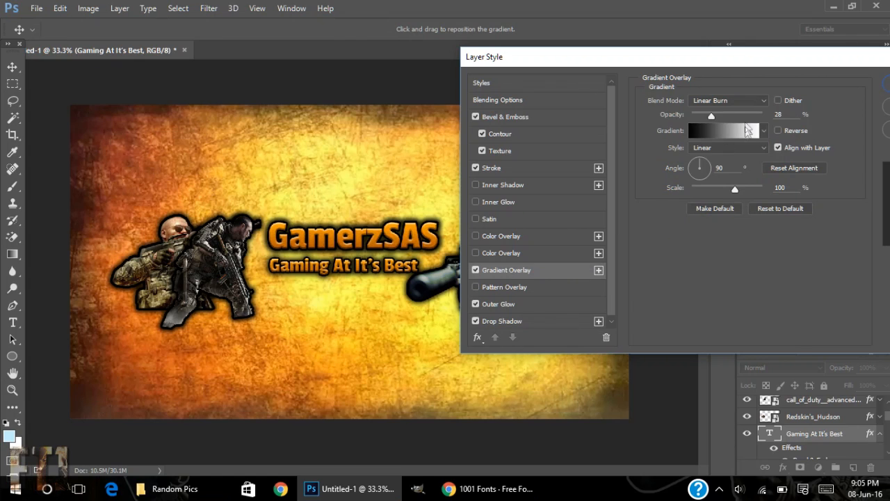
{"action": "left_click_drag", "start_coordinate": [710, 115], "coordinate": [711, 118]}
{"action": "left_click", "coordinate": [884, 83]}
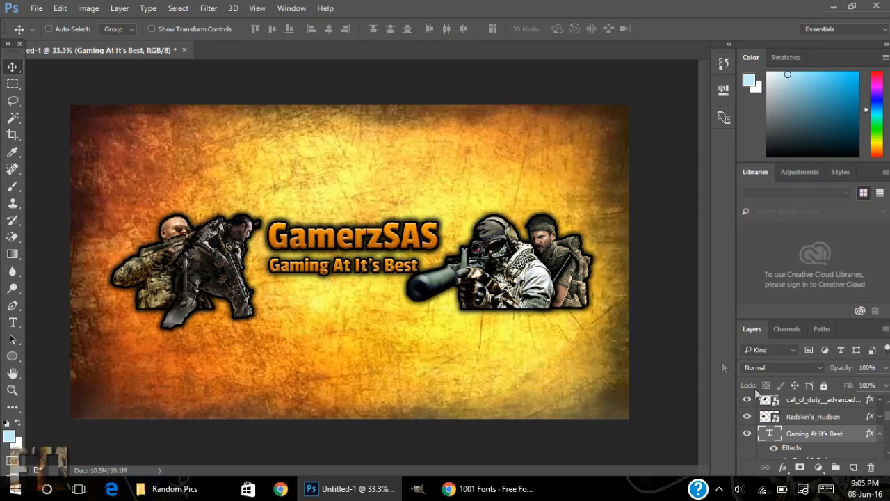
Collapse the effects lists of the Gaming At It's Best and GamerzSAS layers.
{"action": "left_click", "coordinate": [881, 433]}
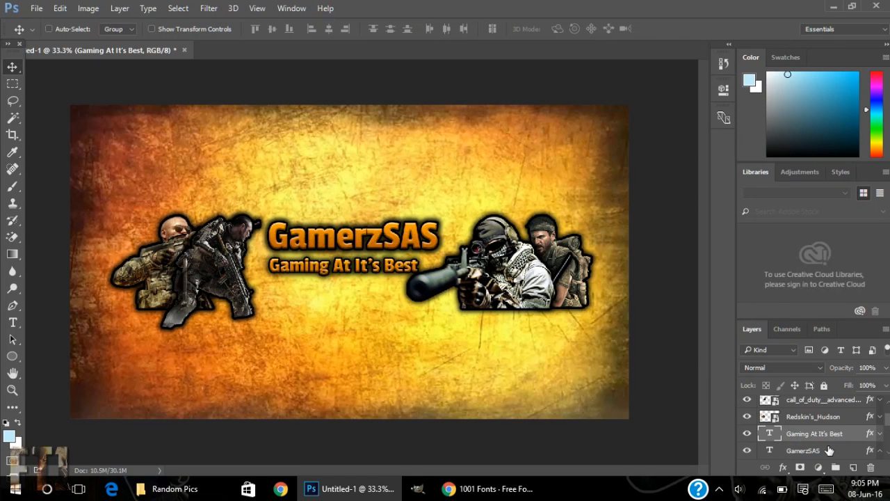
{"action": "left_click", "coordinate": [880, 450]}
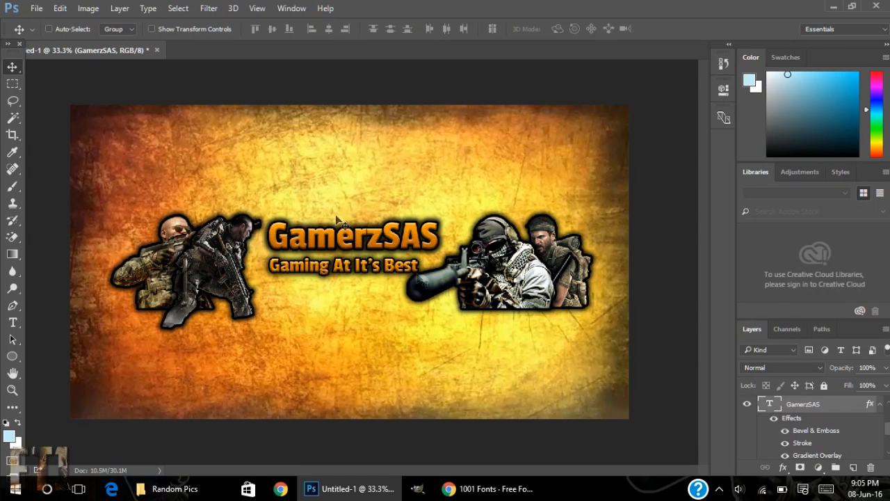
{"action": "left_click", "coordinate": [880, 404]}
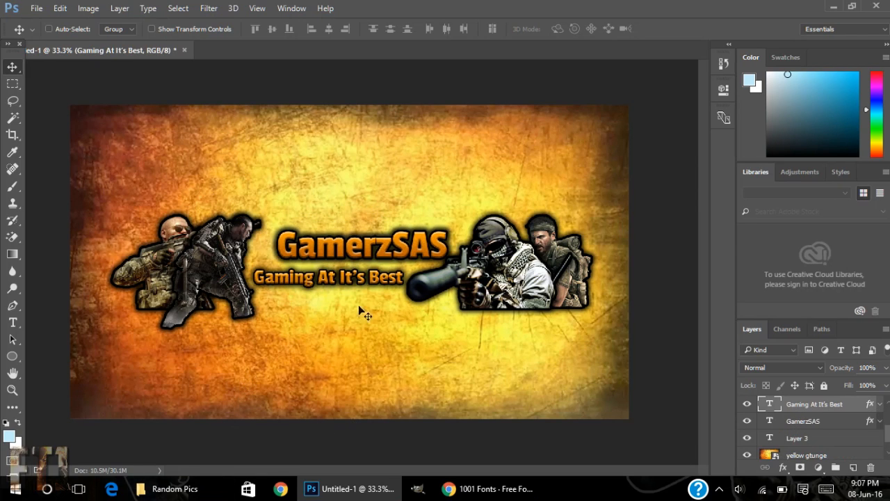
Place the Large_Smoke_PNG_Clipart_Image file from the Random Pics folder, scale it to 3.34%, and move it behind the two left soldiers.
{"action": "left_click", "coordinate": [175, 491]}
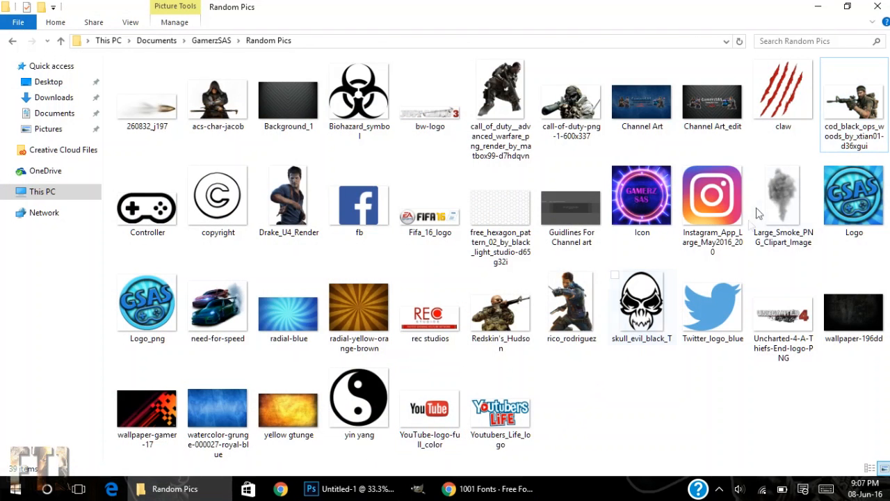
{"action": "left_click_drag", "start_coordinate": [758, 209], "coordinate": [397, 332]}
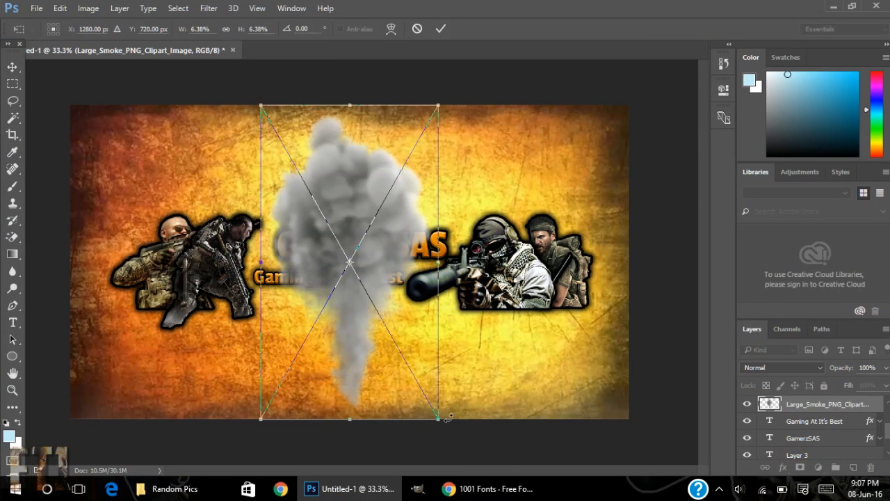
{"action": "left_click_drag", "start_coordinate": [383, 340], "coordinate": [329, 286]}
{"action": "key", "text": "ctrl+z"}
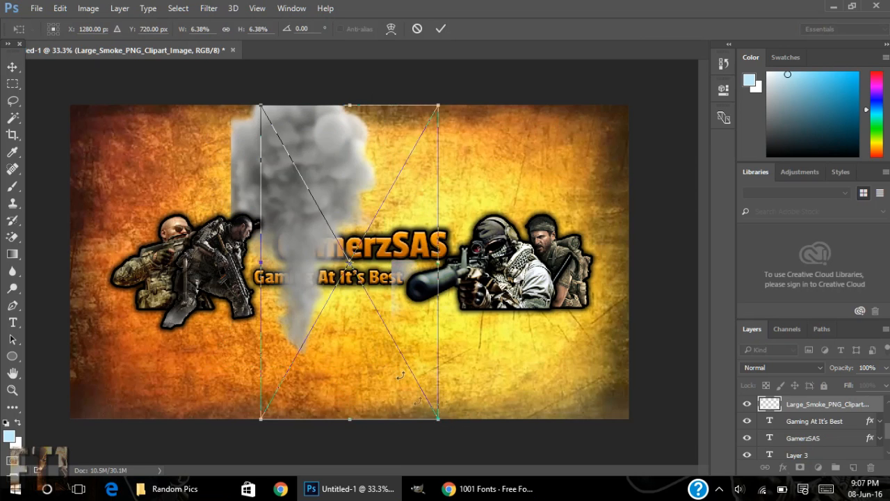
{"action": "left_click_drag", "start_coordinate": [431, 417], "coordinate": [344, 276]}
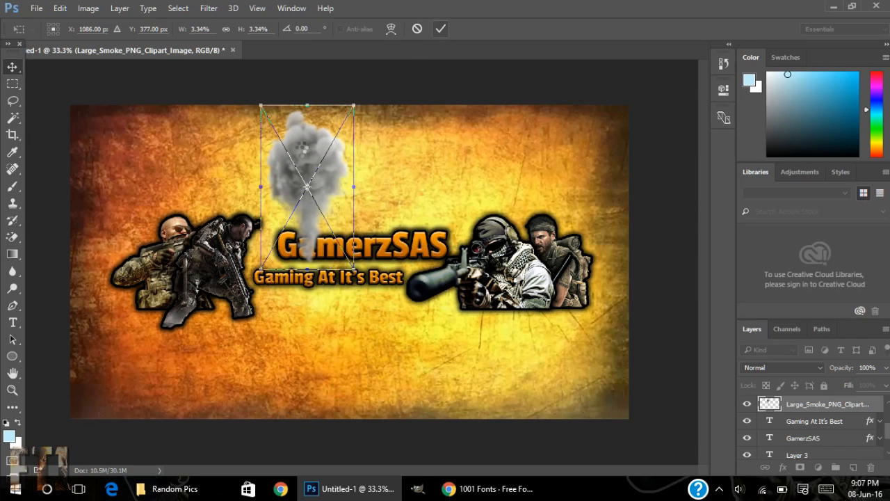
{"action": "key", "text": "Return"}
{"action": "left_click_drag", "start_coordinate": [292, 159], "coordinate": [188, 213]}
Reduce the opacity of the yellow gtunge background layer to 34%.
{"action": "scroll", "coordinate": [783, 437], "scroll_direction": "down", "scroll_amount": 2}
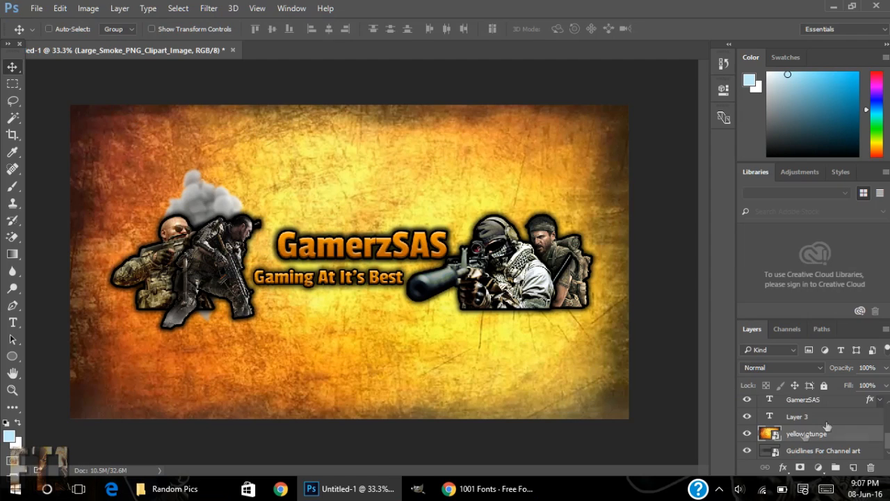
{"action": "left_click", "coordinate": [803, 433]}
{"action": "left_click", "coordinate": [884, 369]}
{"action": "left_click_drag", "start_coordinate": [864, 385], "coordinate": [844, 383]}
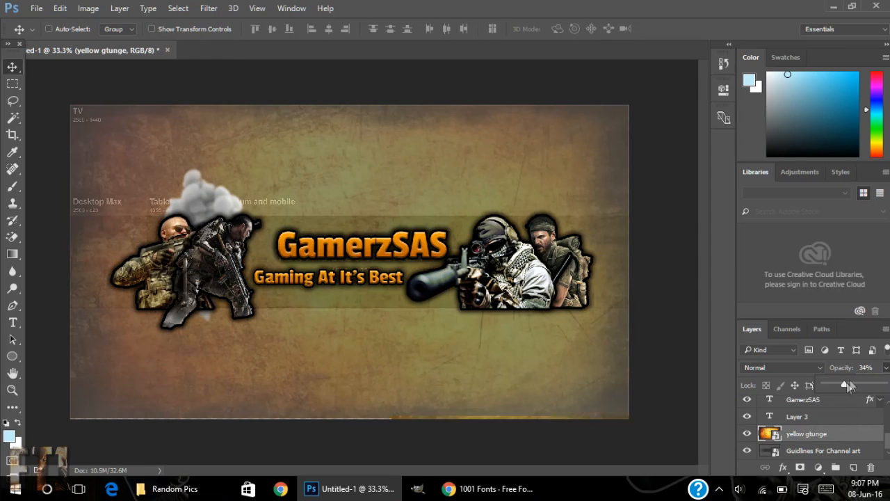
{"action": "left_click", "coordinate": [886, 366]}
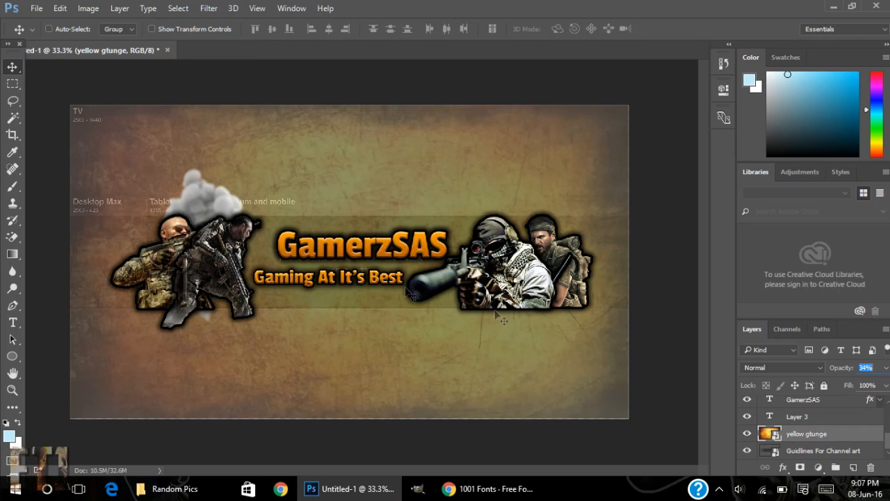
{"action": "left_click_drag", "start_coordinate": [188, 203], "coordinate": [187, 208]}
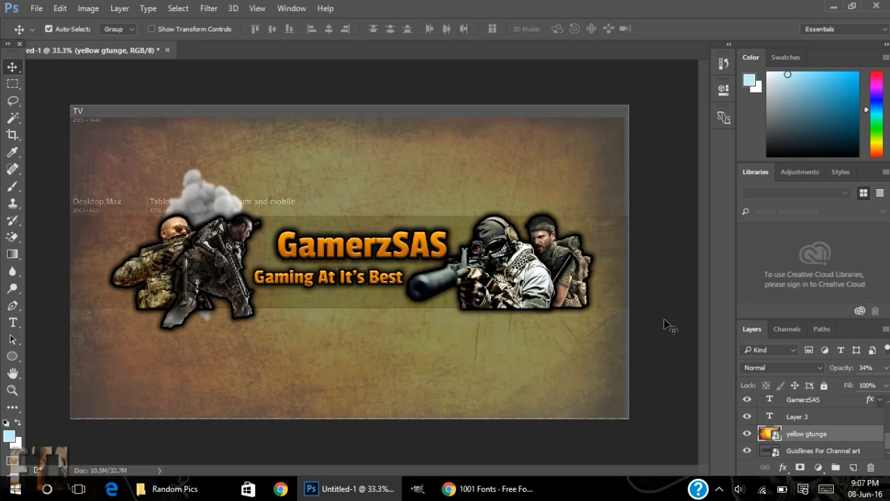
Widen the smoke layer to 4.27% width and shift it down and left behind the two left soldiers.
{"action": "scroll", "coordinate": [810, 417], "scroll_direction": "up", "scroll_amount": 3}
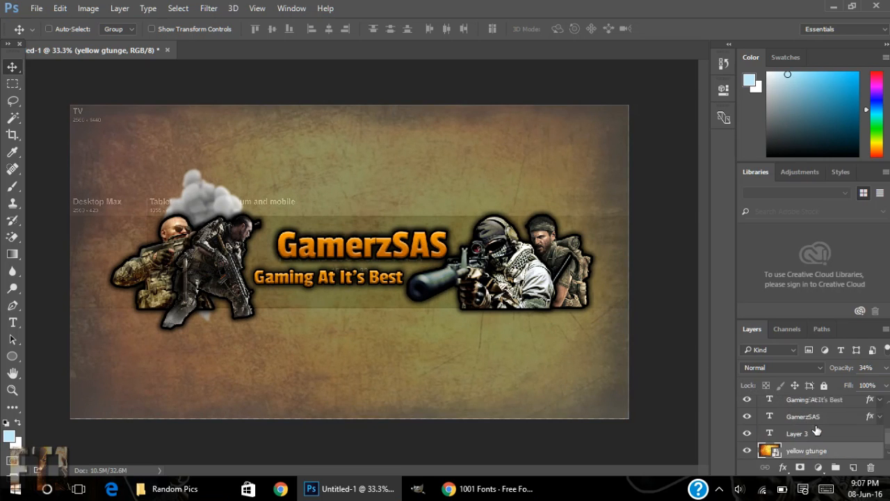
{"action": "scroll", "coordinate": [815, 423], "scroll_direction": "up", "scroll_amount": 1}
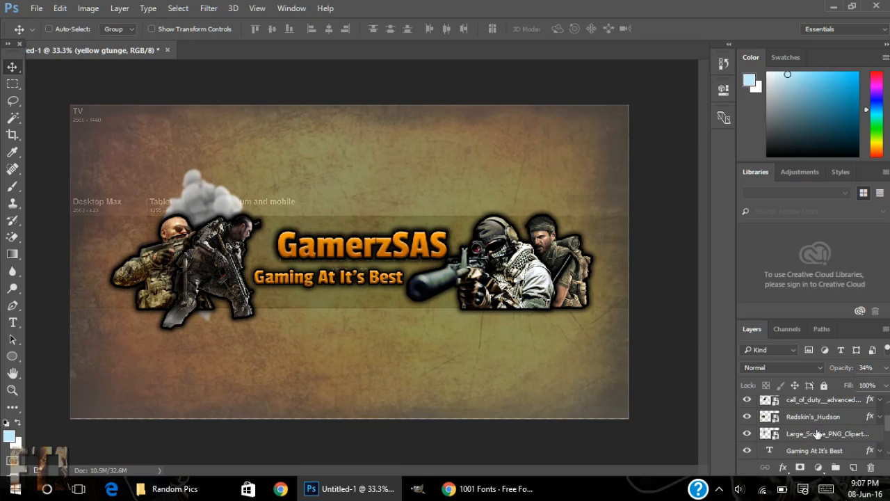
{"action": "left_click", "coordinate": [818, 434]}
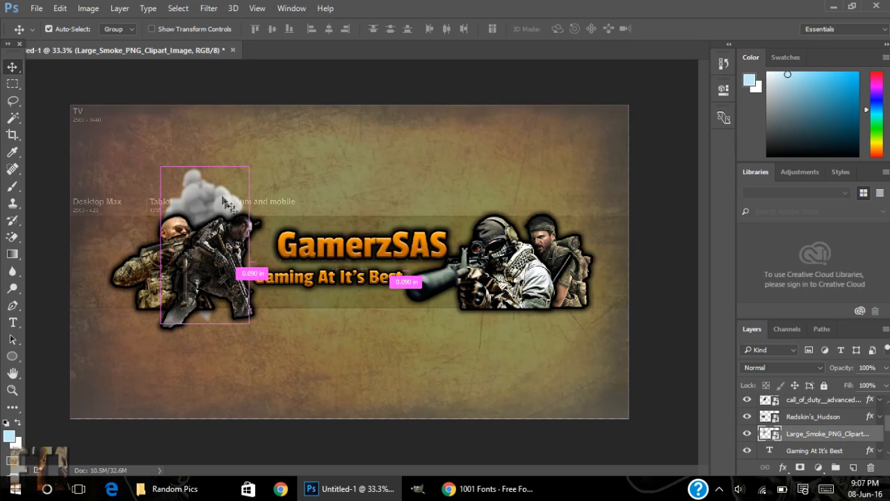
{"action": "key", "text": "ctrl+t"}
{"action": "left_click_drag", "start_coordinate": [255, 241], "coordinate": [276, 248]}
{"action": "left_click", "coordinate": [441, 28]}
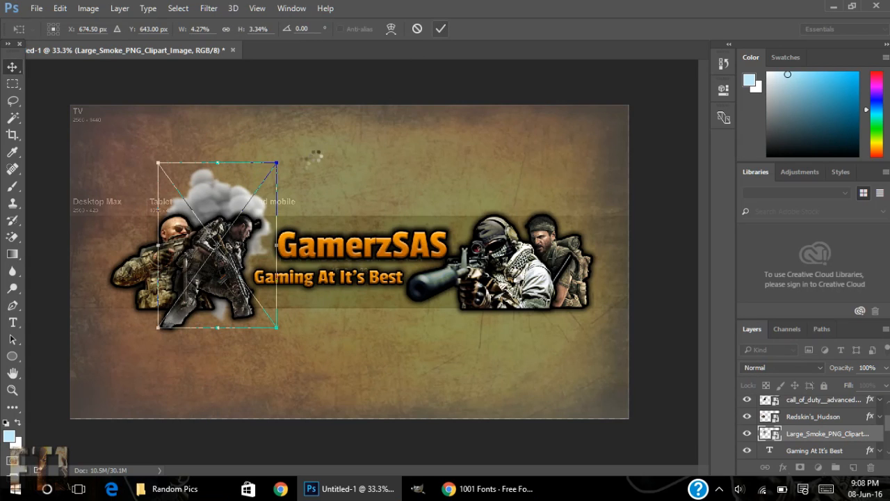
{"action": "left_click_drag", "start_coordinate": [220, 190], "coordinate": [202, 209]}
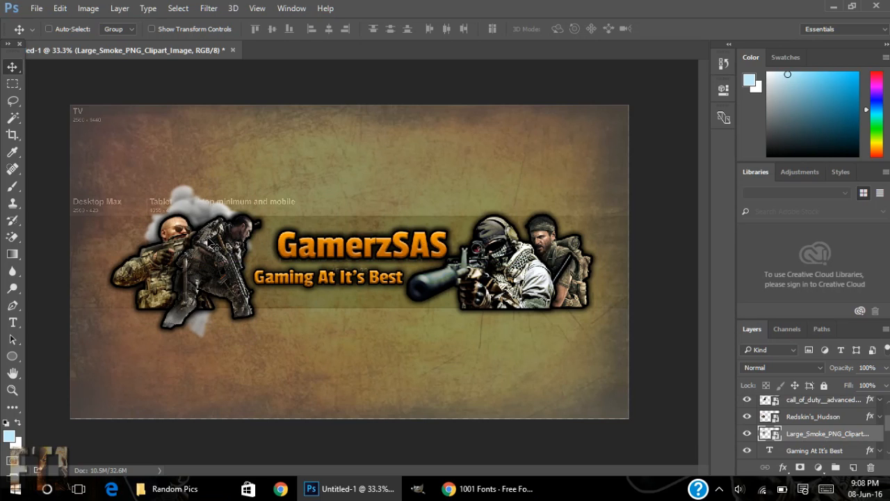
Shorten the smoke layer behind the two left soldiers to 3.01% height, raising its lower edge.
{"action": "key", "text": "ctrl"}
{"action": "key", "text": "ctrl+t"}
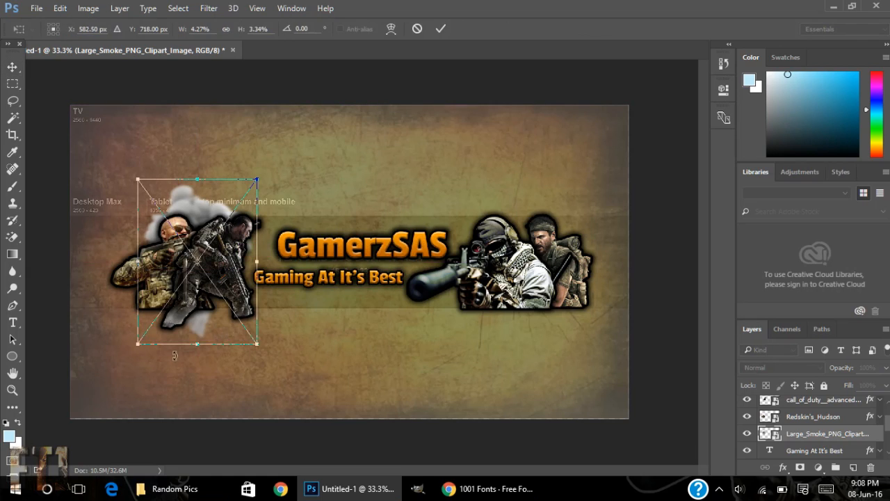
{"action": "left_click_drag", "start_coordinate": [190, 331], "coordinate": [191, 317]}
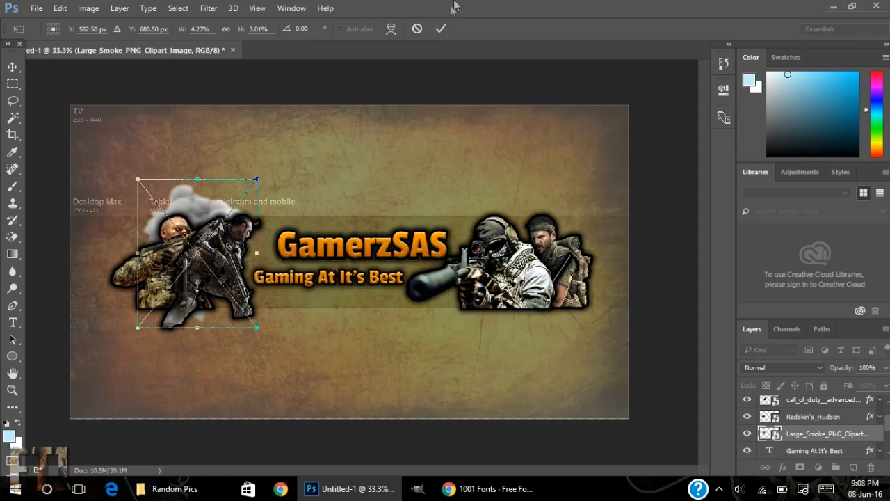
{"action": "left_click", "coordinate": [440, 29]}
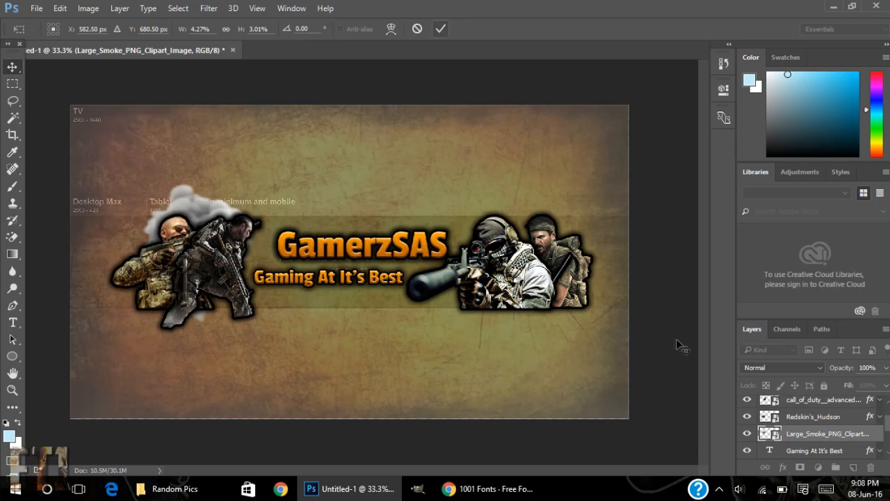
Duplicate the Large_Smoke_PNG_Clipart_Image layer and move the copy behind the two right soldiers.
{"action": "right_click", "coordinate": [812, 442]}
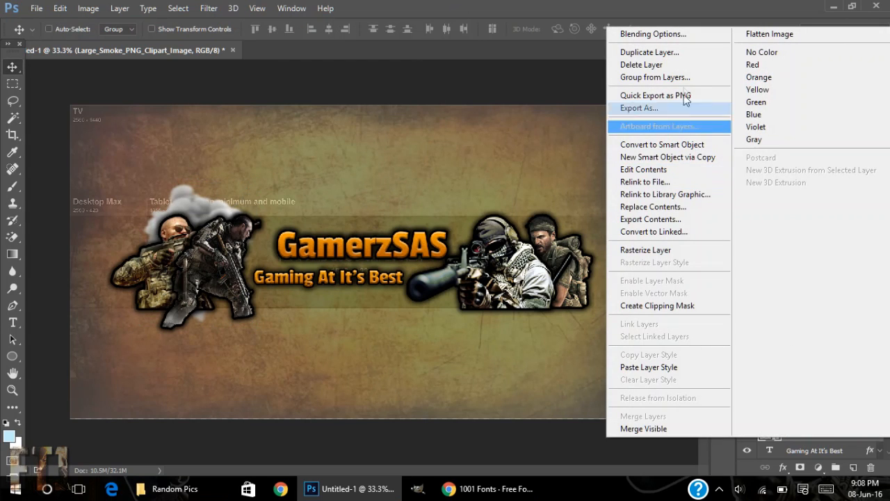
{"action": "left_click", "coordinate": [686, 55]}
{"action": "left_click", "coordinate": [563, 151]}
{"action": "left_click_drag", "start_coordinate": [217, 222], "coordinate": [527, 224]}
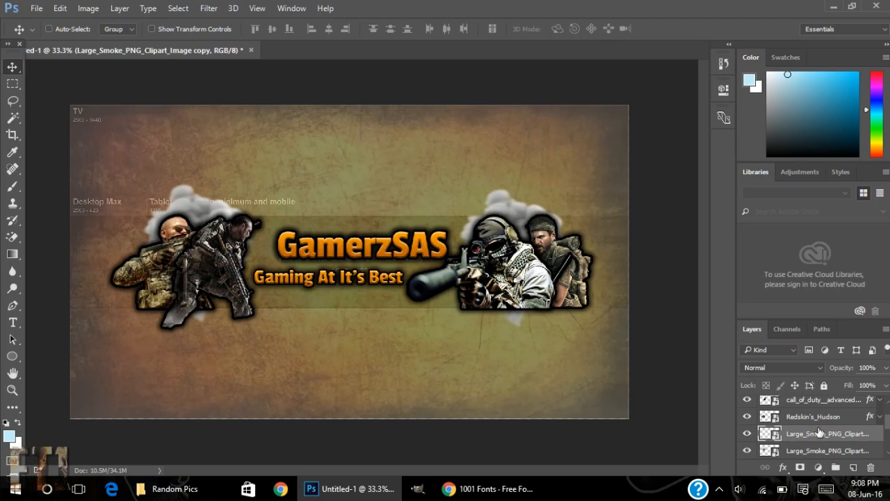
Restore the opacity of the yellow gtunge background layer to 100%.
{"action": "scroll", "coordinate": [825, 420], "scroll_direction": "down", "scroll_amount": 3}
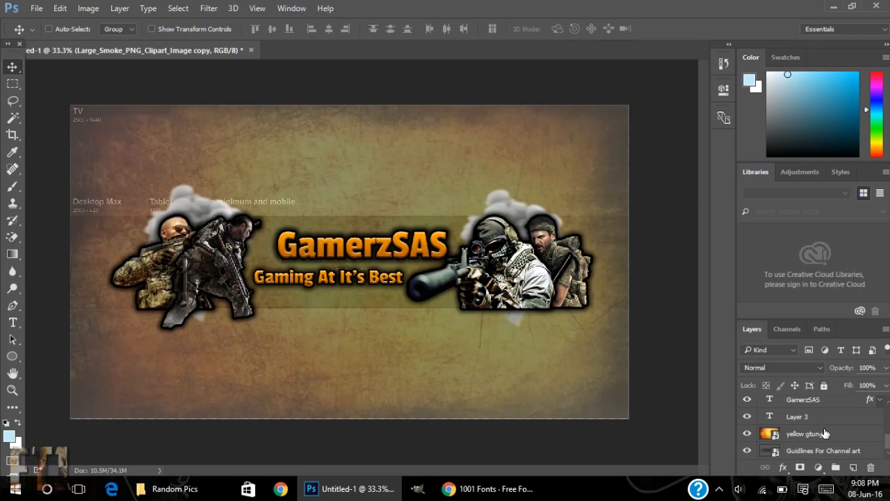
{"action": "left_click", "coordinate": [825, 433]}
{"action": "left_click", "coordinate": [885, 368]}
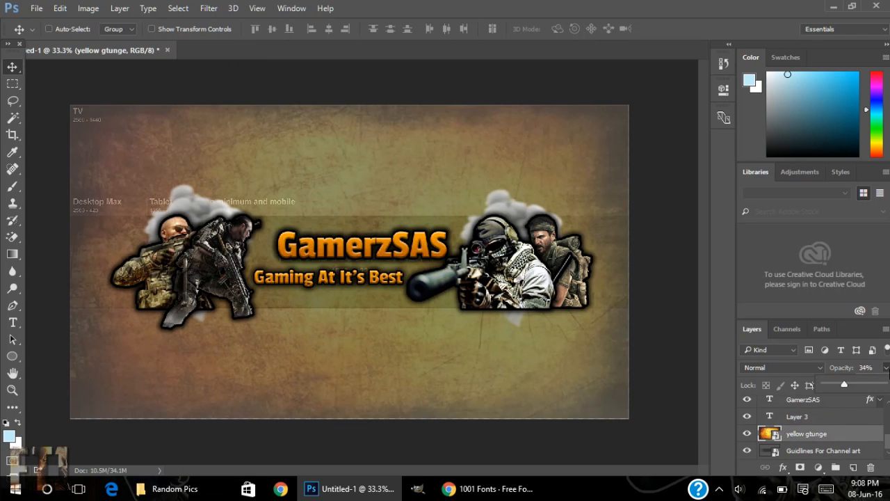
{"action": "left_click_drag", "start_coordinate": [846, 383], "coordinate": [887, 383]}
{"action": "left_click", "coordinate": [886, 369]}
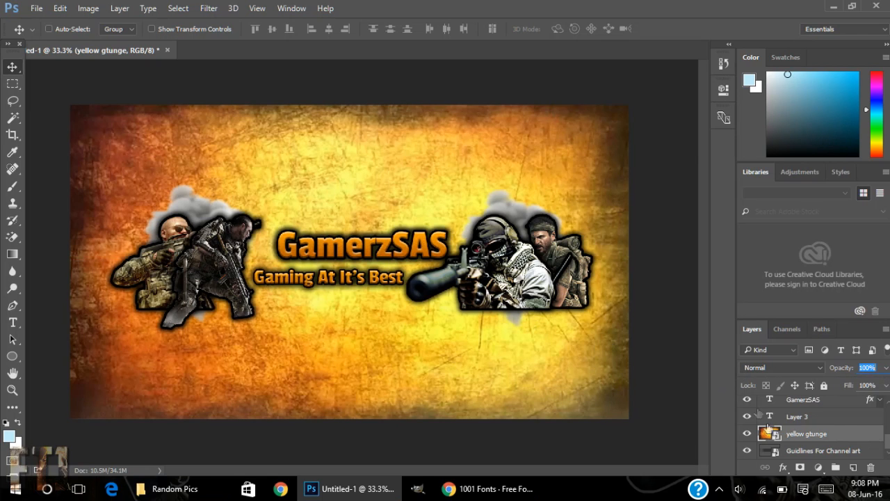
Shift the GamerzSAS title slightly left so it sits more evenly above the tagline.
{"action": "left_click", "coordinate": [841, 406]}
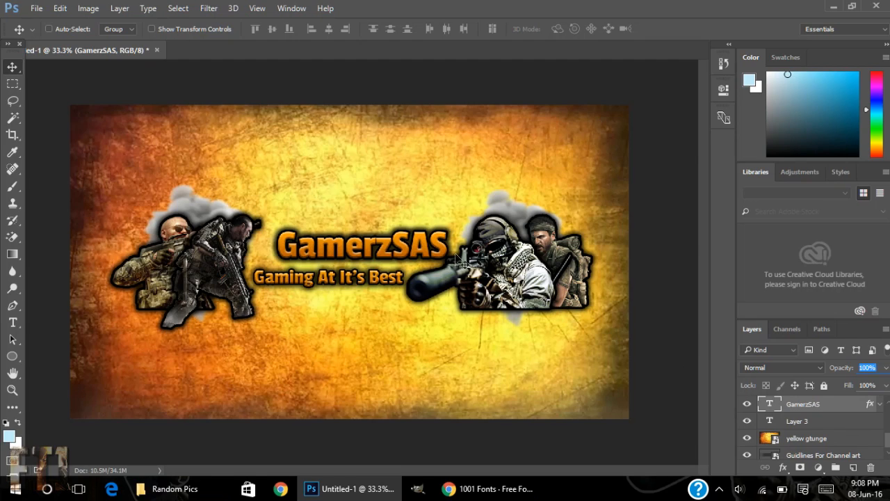
{"action": "left_click_drag", "start_coordinate": [449, 251], "coordinate": [444, 250]}
{"action": "key", "text": "Down"}
{"action": "key", "text": "Down"}
{"action": "key", "text": "Down"}
{"action": "key", "text": "Down"}
{"action": "key", "text": "Down"}
{"action": "key", "text": "Down"}
{"action": "key", "text": "Down"}
{"action": "key", "text": "Down"}
{"action": "key", "text": "Down"}
{"action": "key", "text": "Down"}
{"action": "key", "text": "Down"}
{"action": "key", "text": "Down"}
{"action": "key", "text": "Down"}
{"action": "key", "text": "Down"}
{"action": "key", "text": "Down"}
{"action": "key", "text": "Down"}
{"action": "key", "text": "Down"}
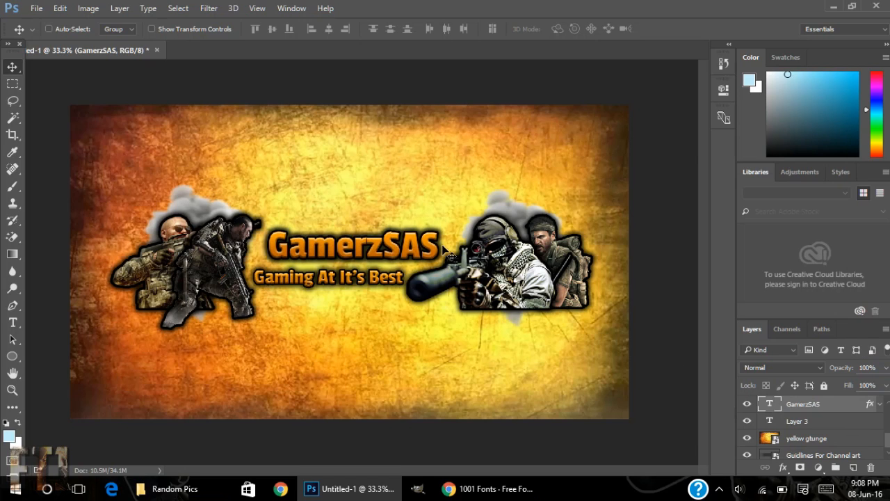
{"action": "scroll", "coordinate": [796, 423], "scroll_direction": "up", "scroll_amount": 4}
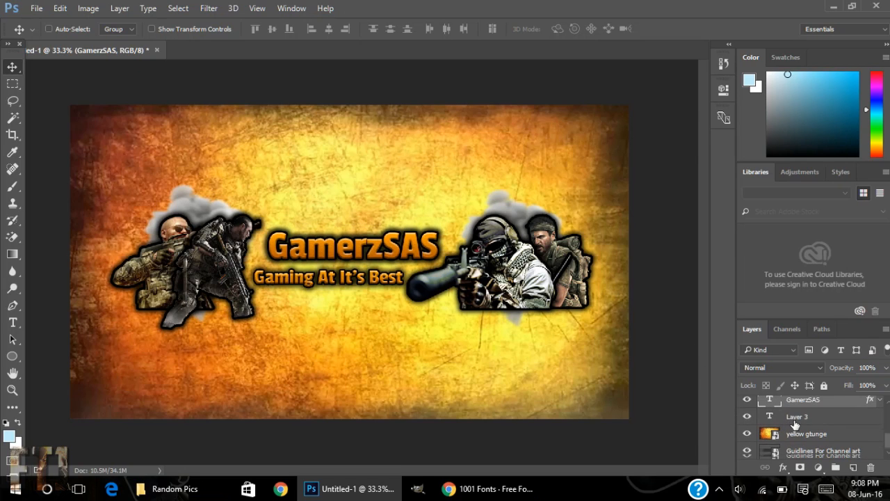
{"action": "scroll", "coordinate": [796, 423], "scroll_direction": "down", "scroll_amount": 2}
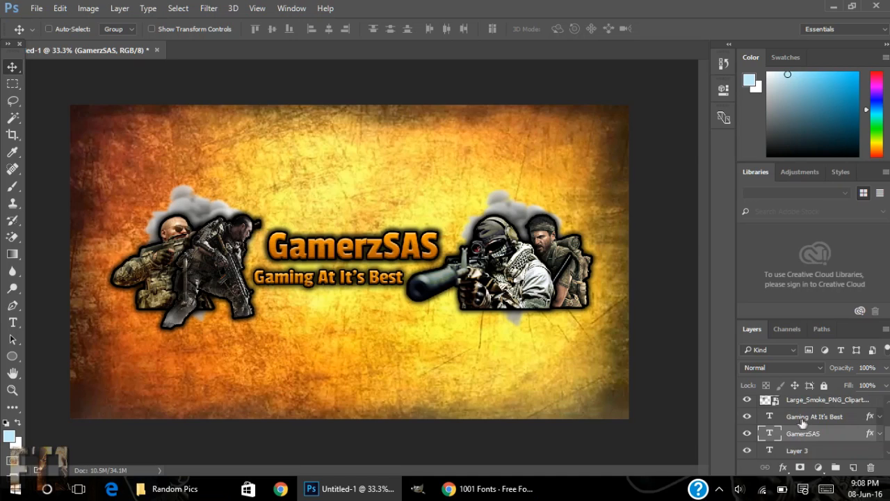
{"action": "scroll", "coordinate": [812, 418], "scroll_direction": "up", "scroll_amount": 3}
{"action": "scroll", "coordinate": [814, 418], "scroll_direction": "down", "scroll_amount": 5}
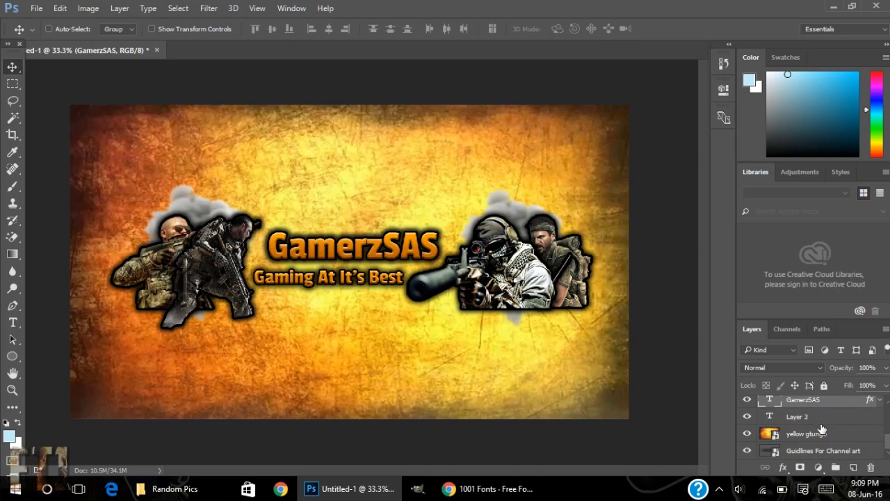
{"action": "double_click", "coordinate": [834, 449]}
{"action": "left_click", "coordinate": [879, 455]}
{"action": "double_click", "coordinate": [877, 448]}
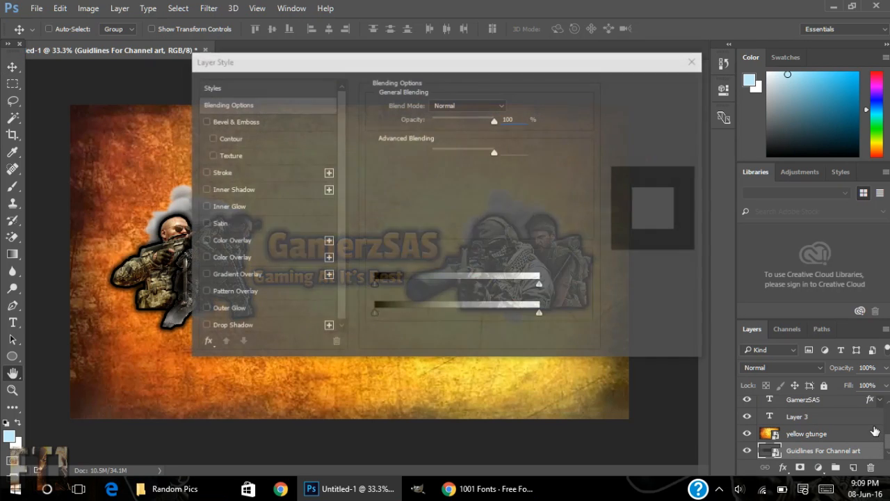
{"action": "left_click", "coordinate": [680, 117]}
Move the Guidlines For Channel art layer above the yellow gtunge layer and back beneath it.
{"action": "left_click_drag", "start_coordinate": [809, 450], "coordinate": [816, 436]}
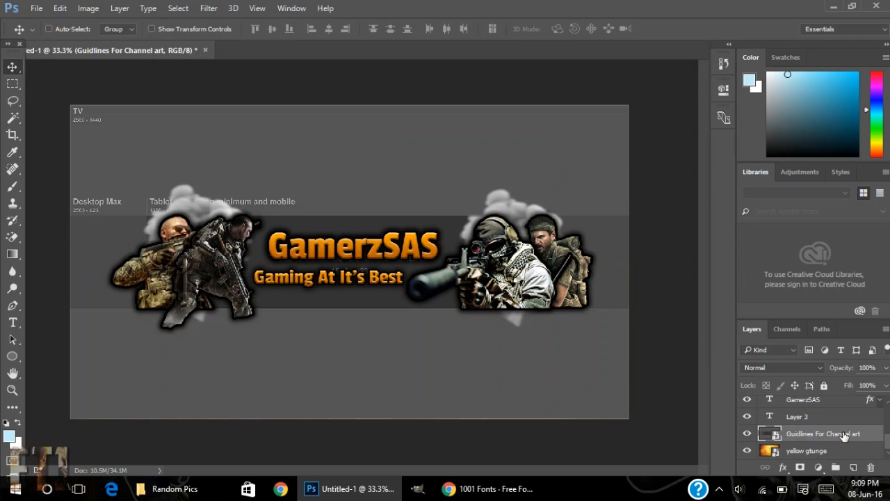
{"action": "left_click_drag", "start_coordinate": [844, 436], "coordinate": [849, 449]}
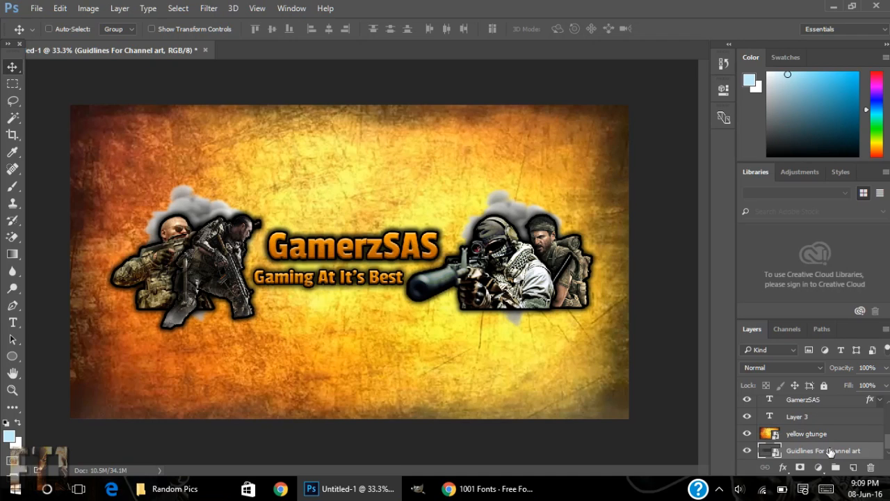
{"action": "scroll", "coordinate": [830, 452], "scroll_direction": "down", "scroll_amount": 4}
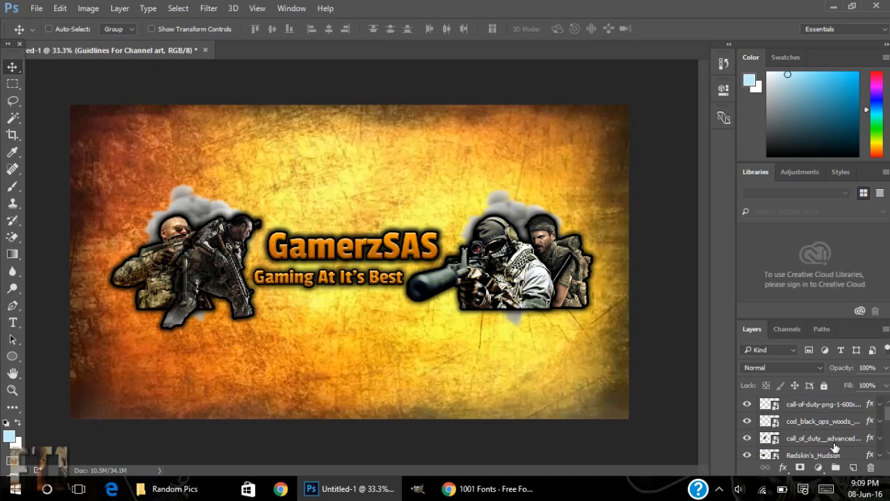
{"action": "scroll", "coordinate": [834, 447], "scroll_direction": "up", "scroll_amount": 4}
{"action": "scroll", "coordinate": [835, 447], "scroll_direction": "down", "scroll_amount": 4}
{"action": "scroll", "coordinate": [835, 446], "scroll_direction": "up", "scroll_amount": 5}
{"action": "scroll", "coordinate": [834, 446], "scroll_direction": "down", "scroll_amount": 5}
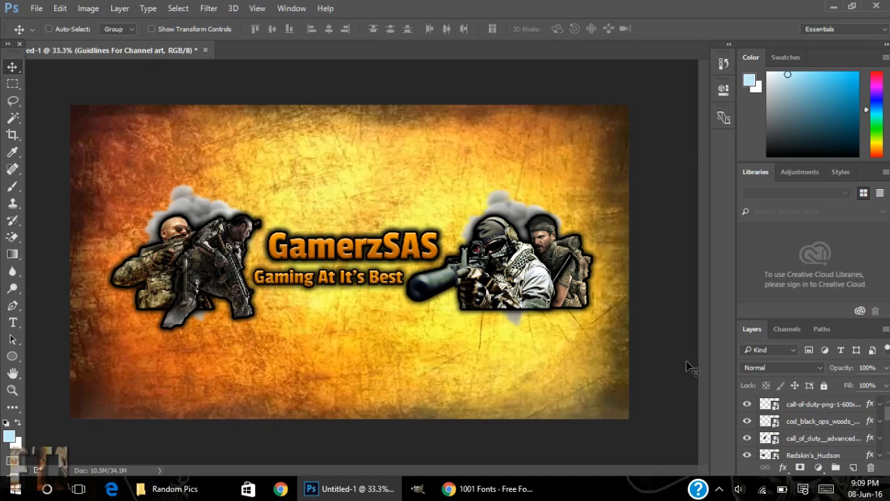